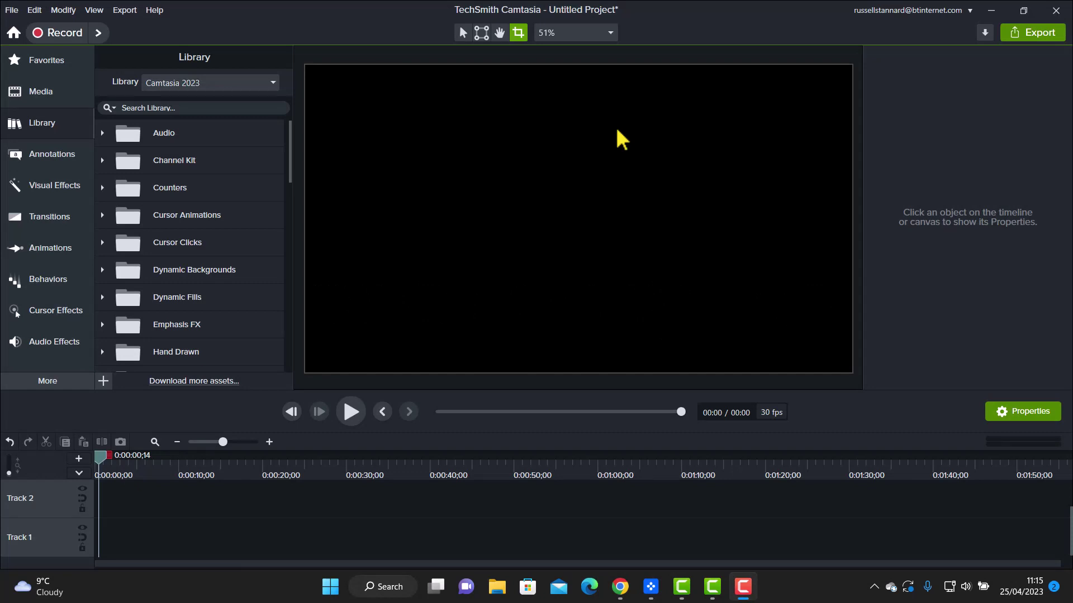
Expand the Dynamic Backgrounds folder in the Library and scroll down to sunburst and triangles
left_click(33, 125)
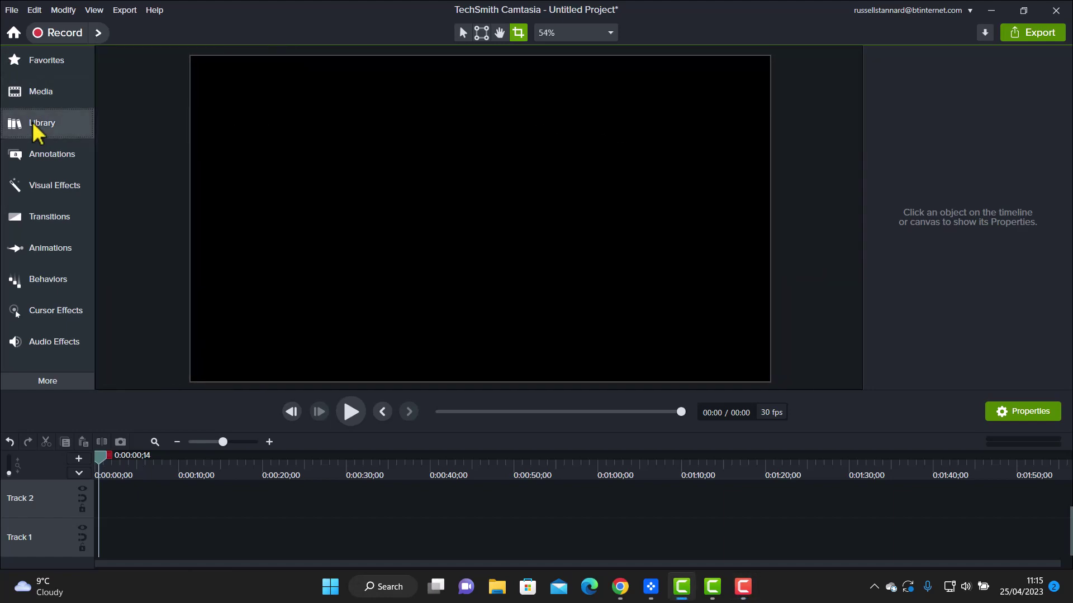
left_click(32, 125)
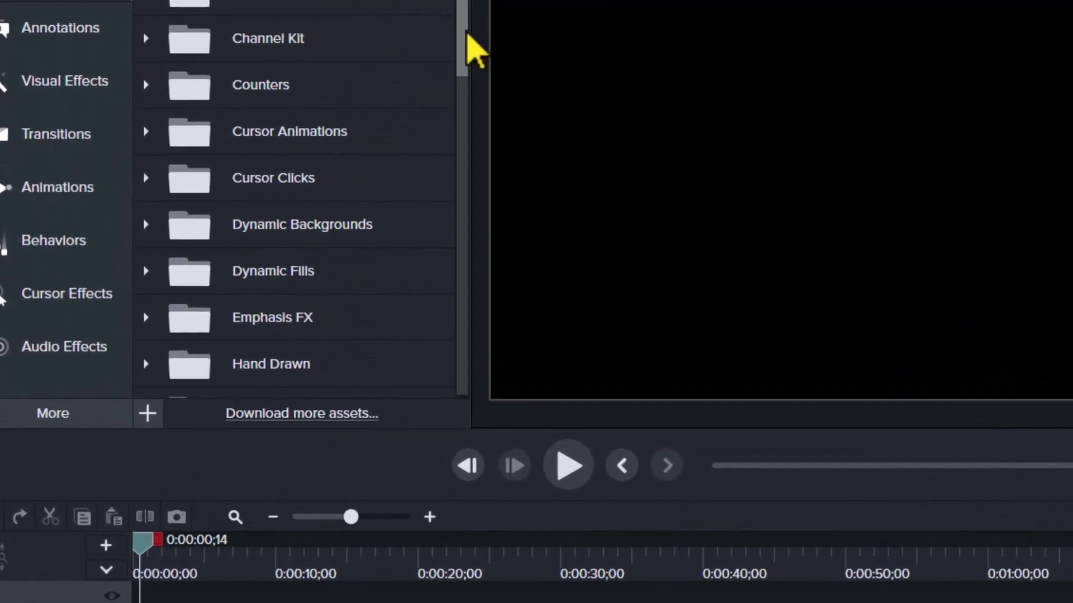
scroll(289, 172, "down", 2)
left_click(312, 136)
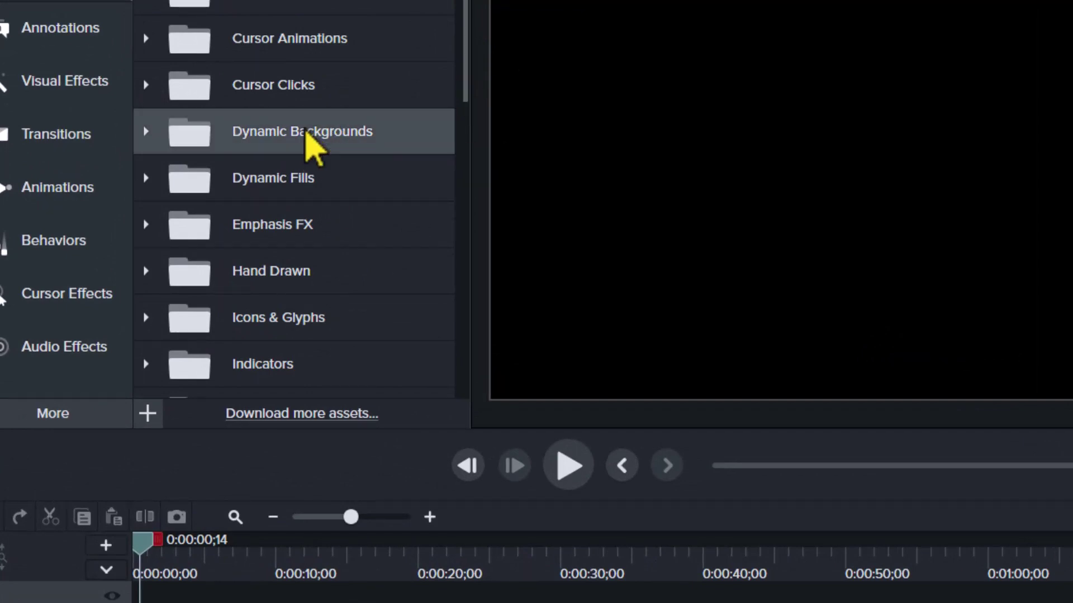
left_click(146, 131)
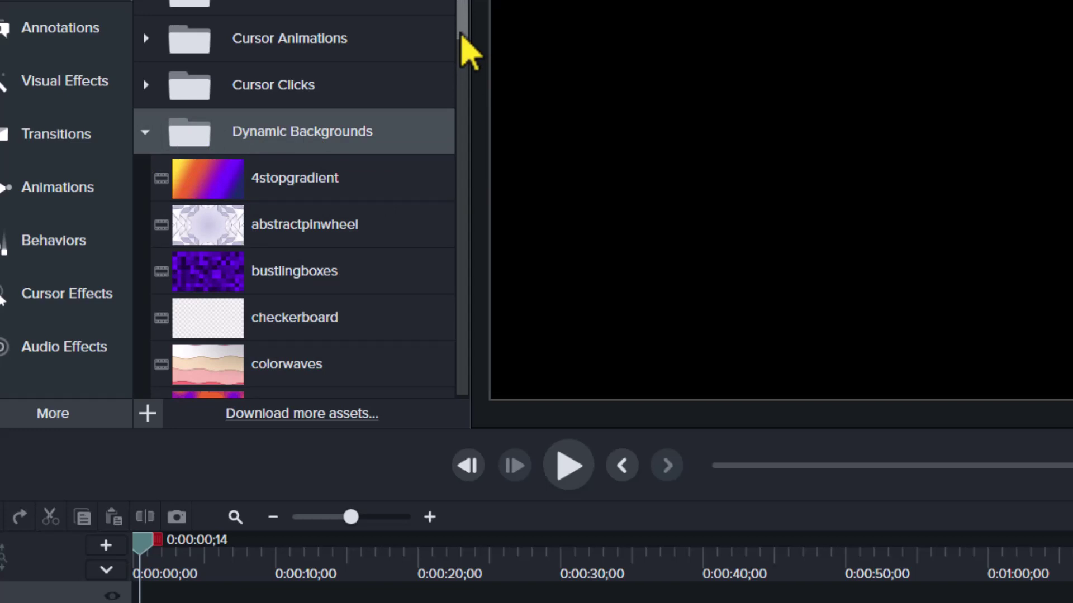
left_click_drag(461, 35, 465, 160)
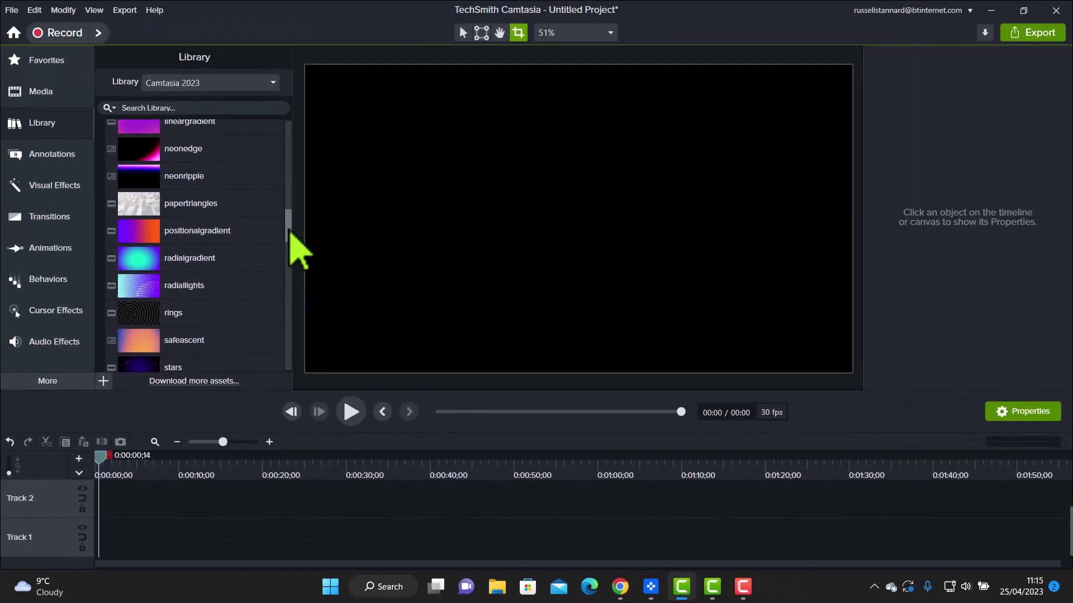
left_click_drag(290, 232, 288, 257)
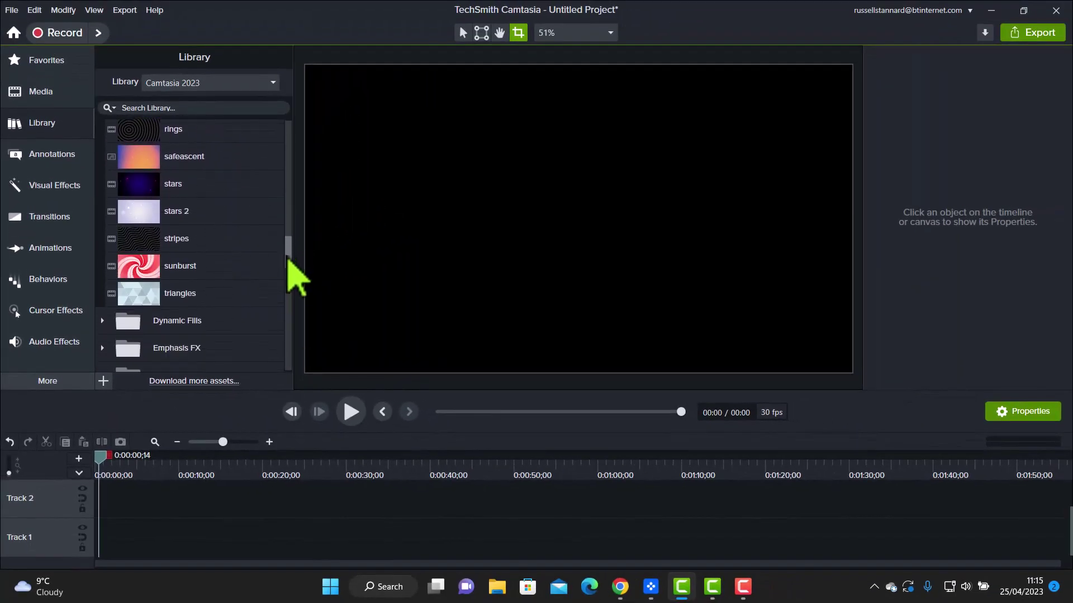
Place the sunburst background on Track 1 as a 15-second clip and preview its animation
left_click_drag(134, 267, 72, 556)
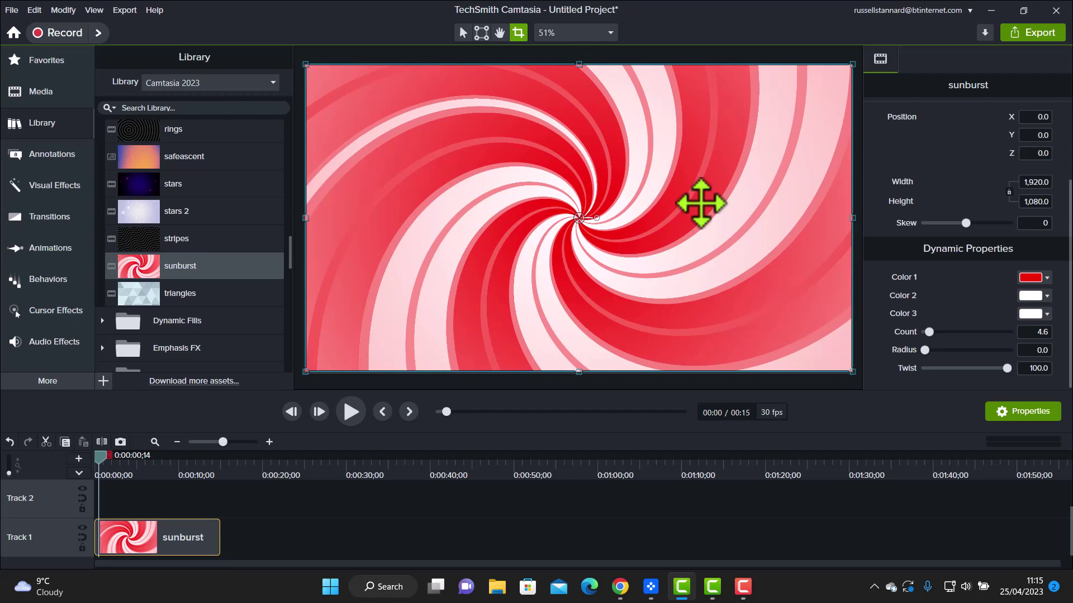
left_click(136, 549)
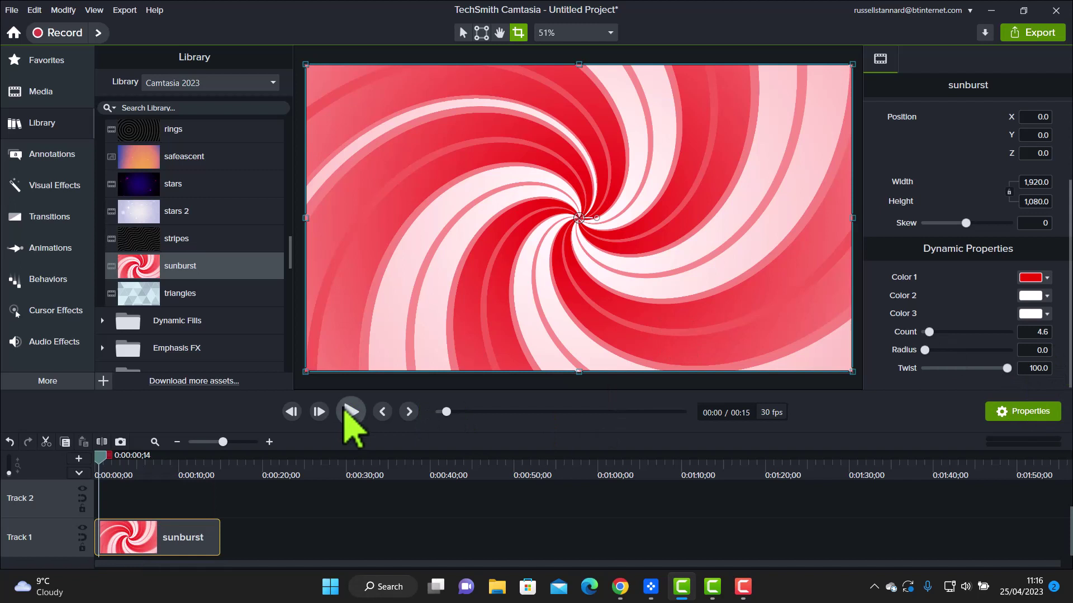
left_click(350, 412)
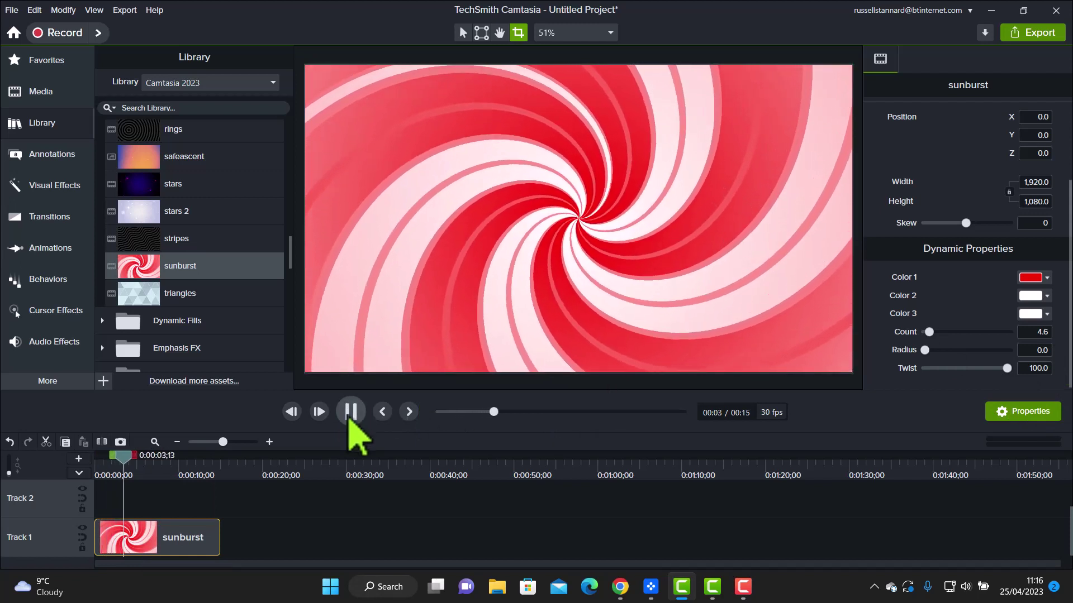
left_click(350, 412)
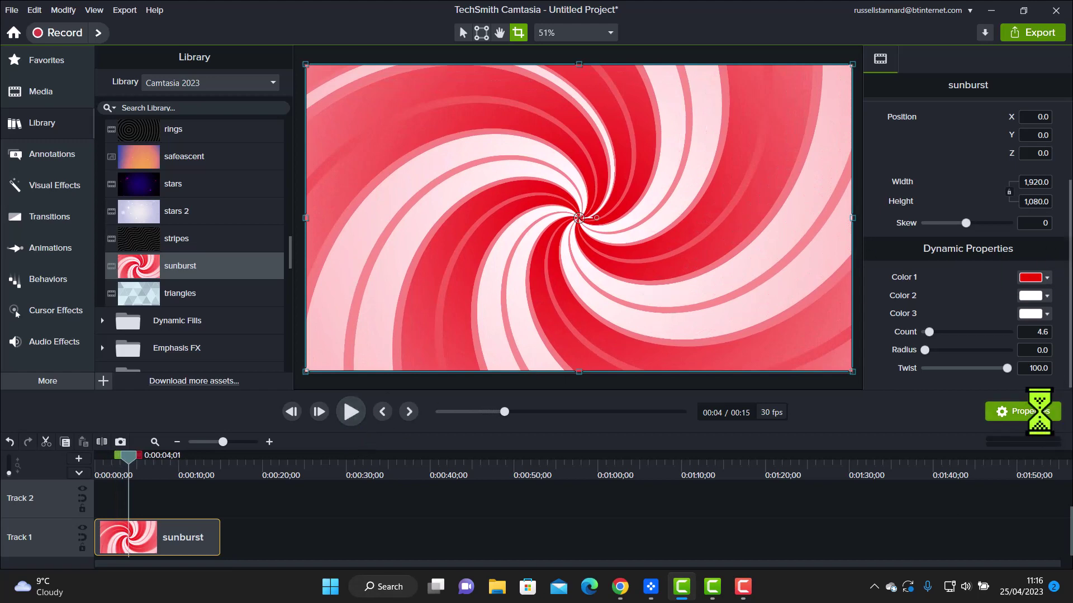
Recolour the first sunburst's Color 1 to purple and add two more sunburst clips to Track 1
left_click(1047, 277)
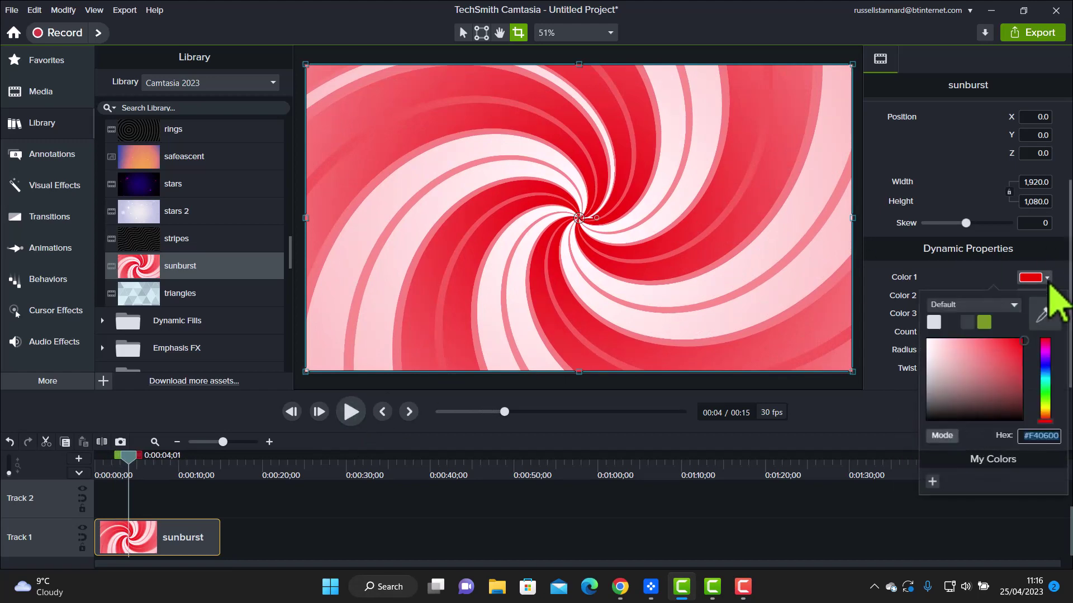
left_click(1045, 359)
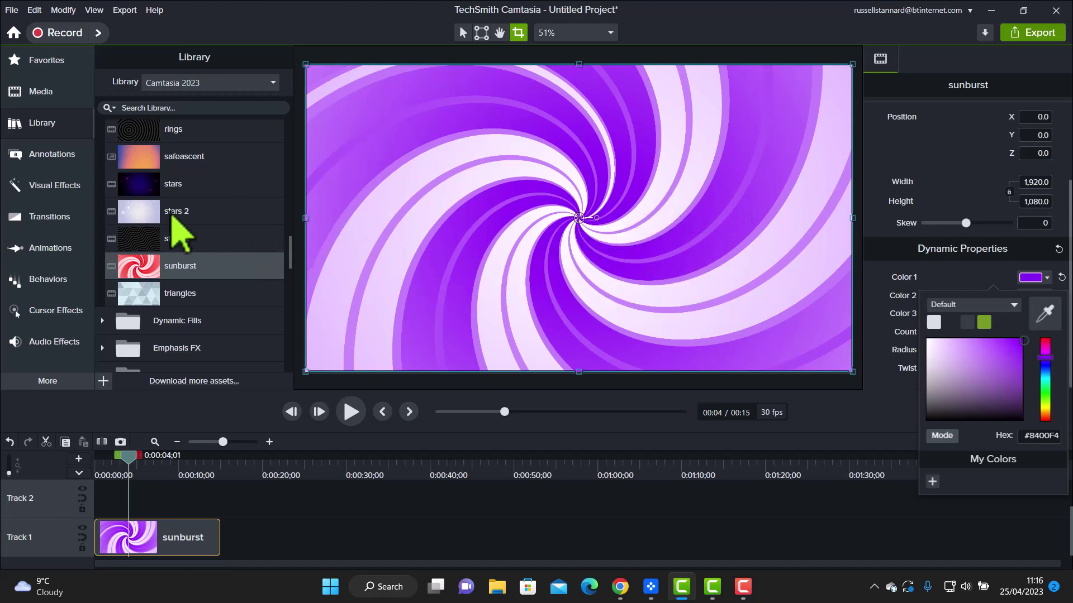
left_click_drag(134, 267, 224, 561)
left_click_drag(143, 271, 343, 566)
Change the second sunburst clip's Color 1 to lime green, leaving the third red
left_click_drag(136, 461, 270, 499)
left_click(280, 529)
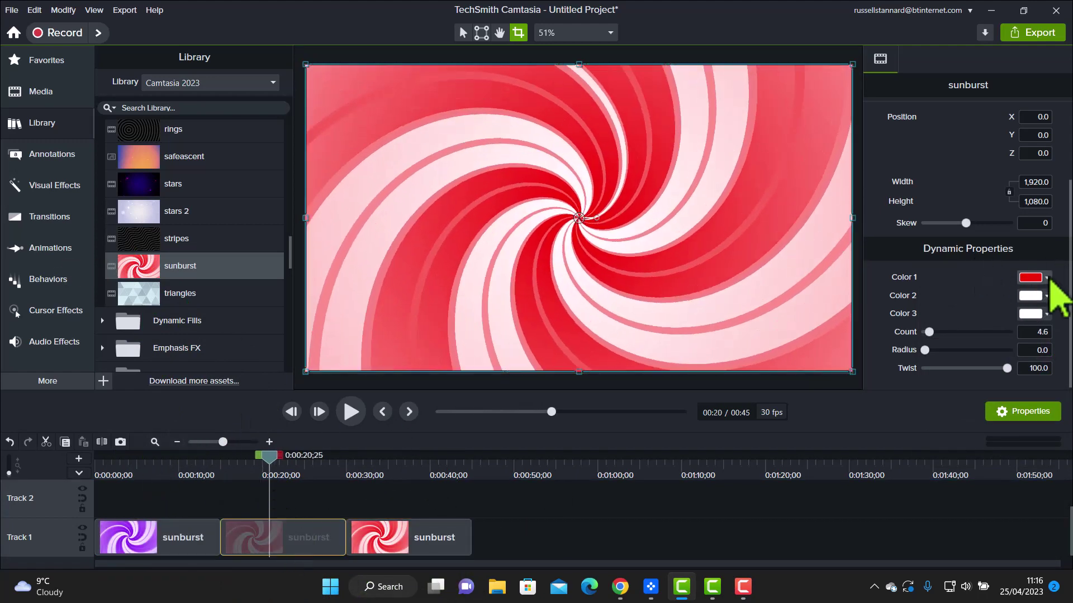
left_click(1044, 277)
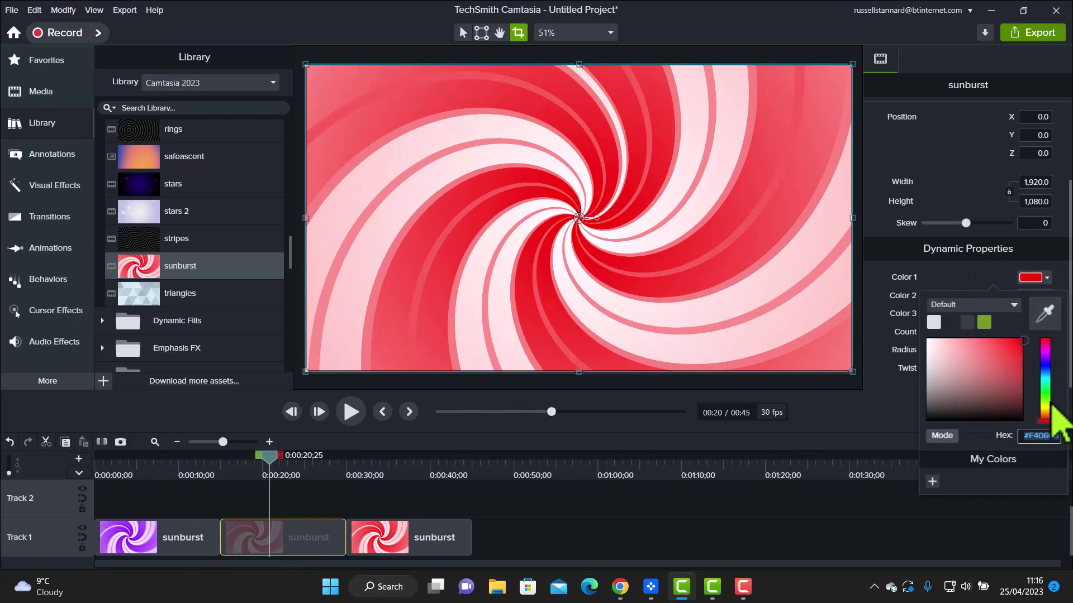
left_click(1045, 404)
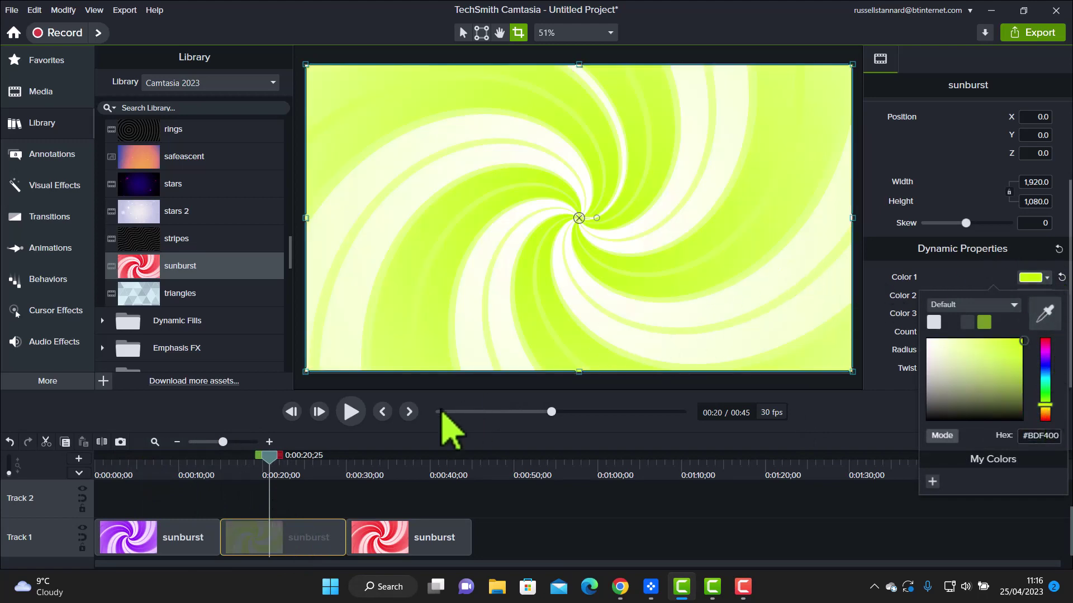
left_click_drag(280, 472, 112, 483)
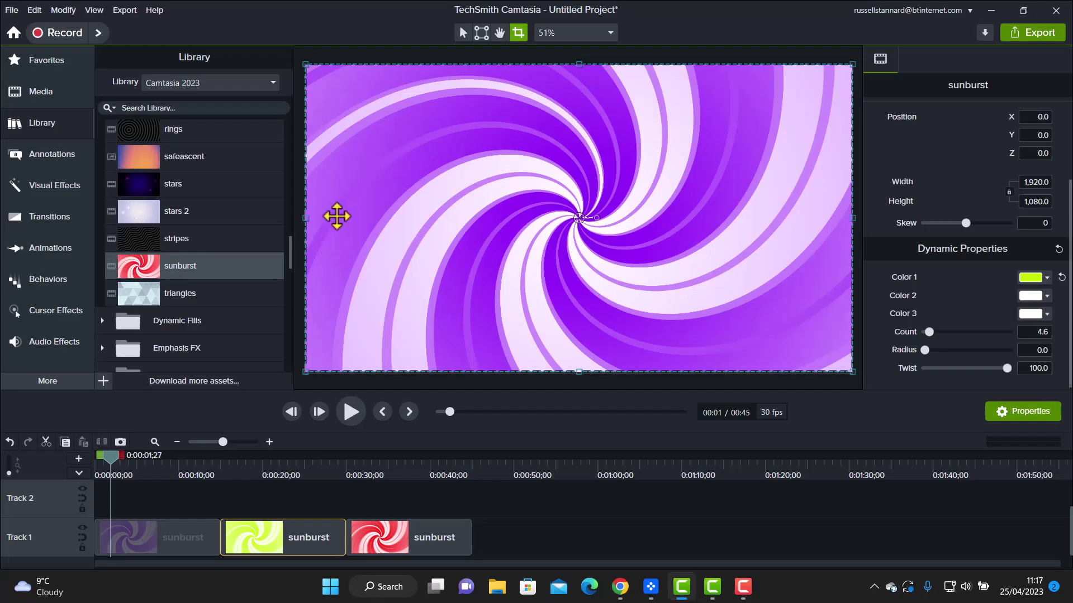
Shift the sunburst clips later, put Big Type 1 at Track 1's start, and preview CREATE, TEACH, INSPIRE
mouse_move(292, 246)
left_mouse_down()
mouse_move(292, 296)
mouse_move(305, 262)
left_mouse_up()
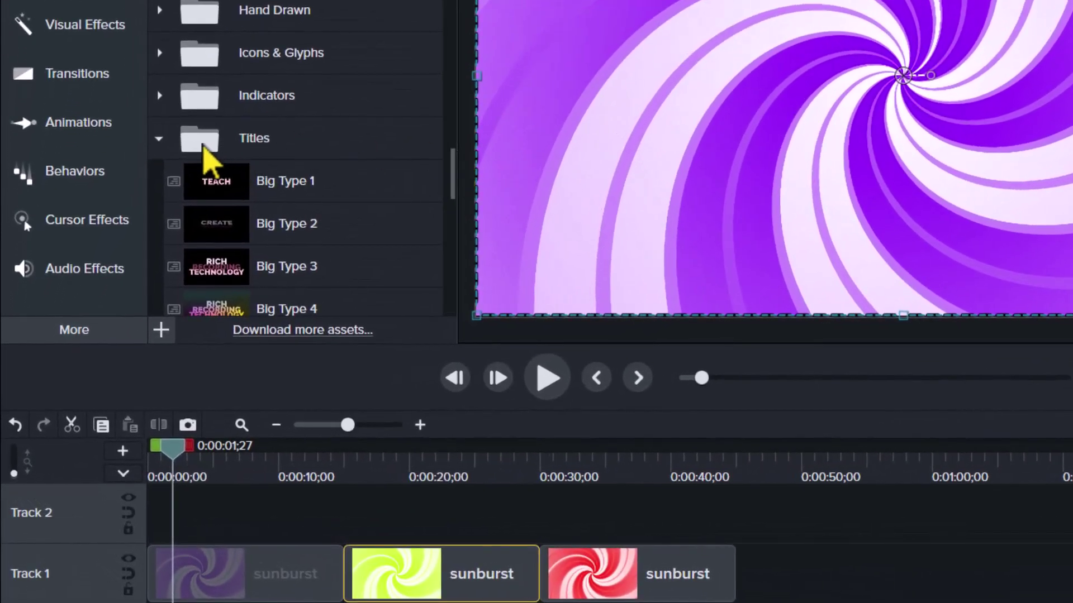
left_click_drag(838, 562, 458, 586)
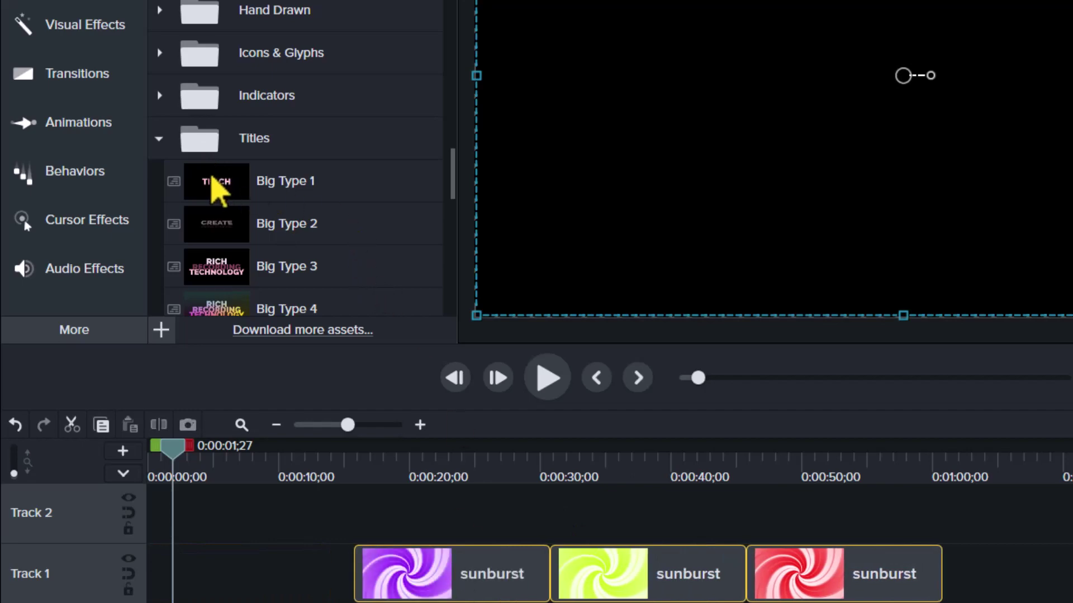
left_click_drag(218, 190, 170, 584)
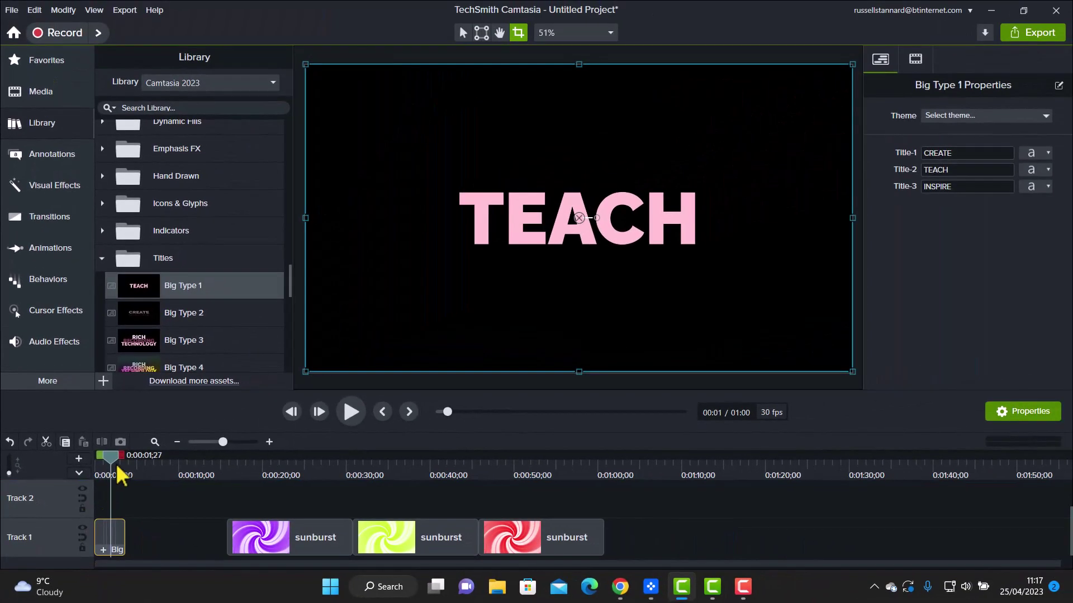
key("ctrl+Home")
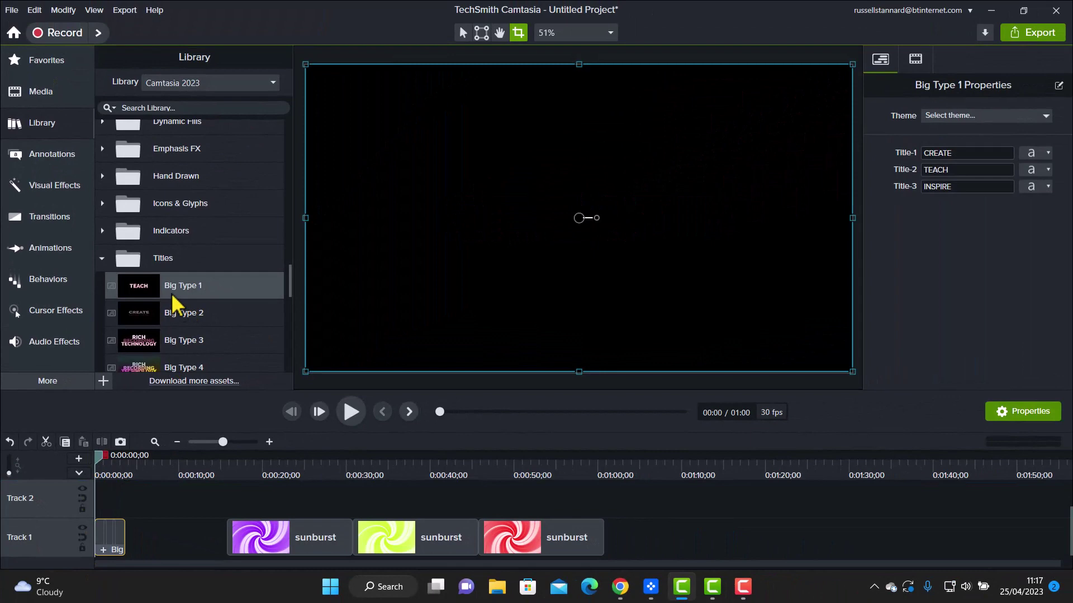
scroll(276, 291, "down", 1)
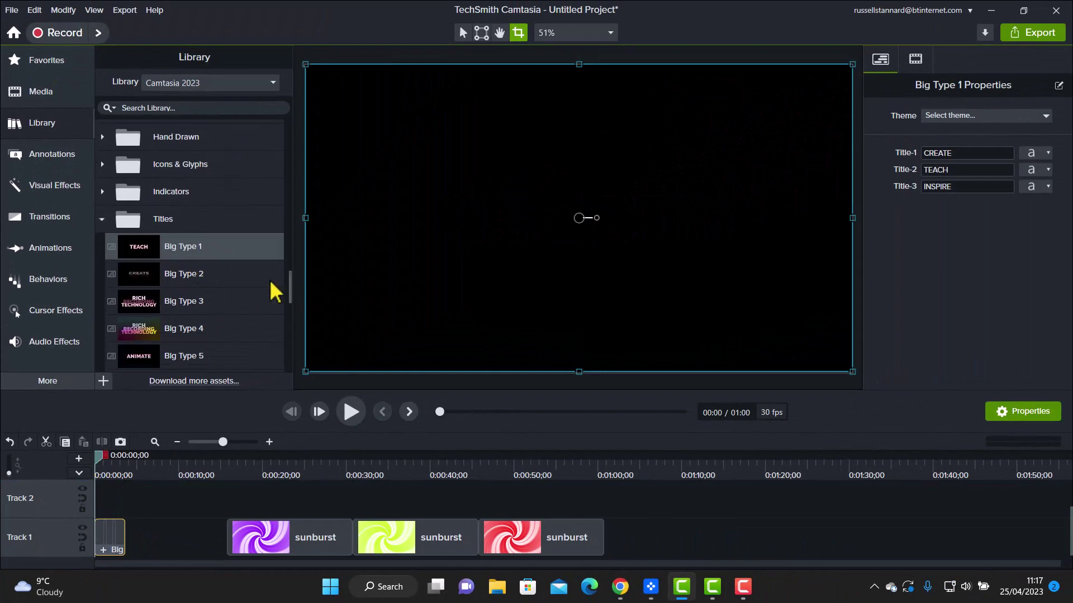
left_click(353, 418)
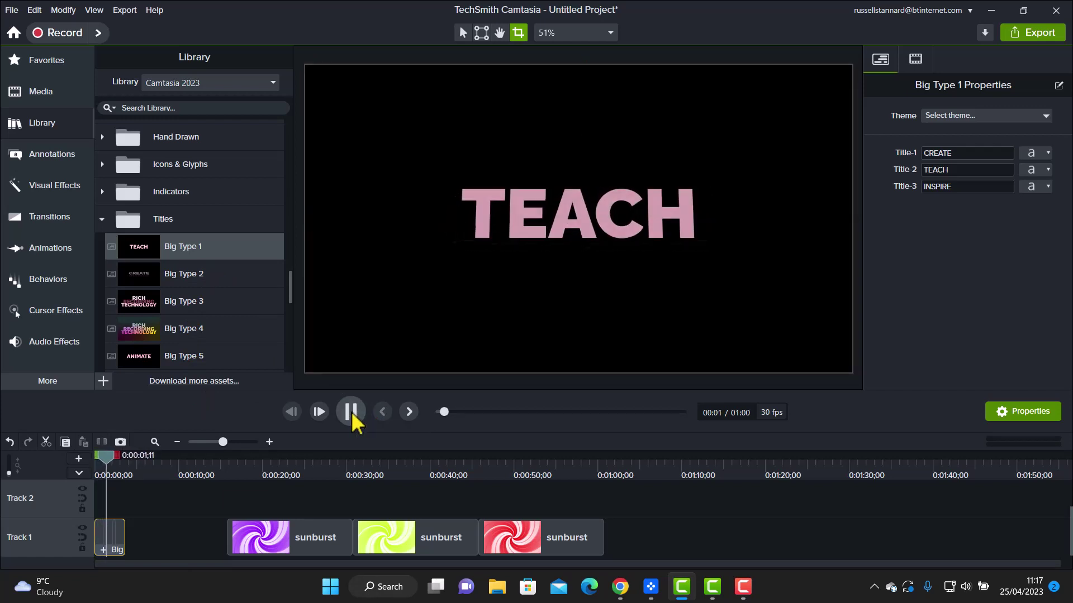
left_click(352, 418)
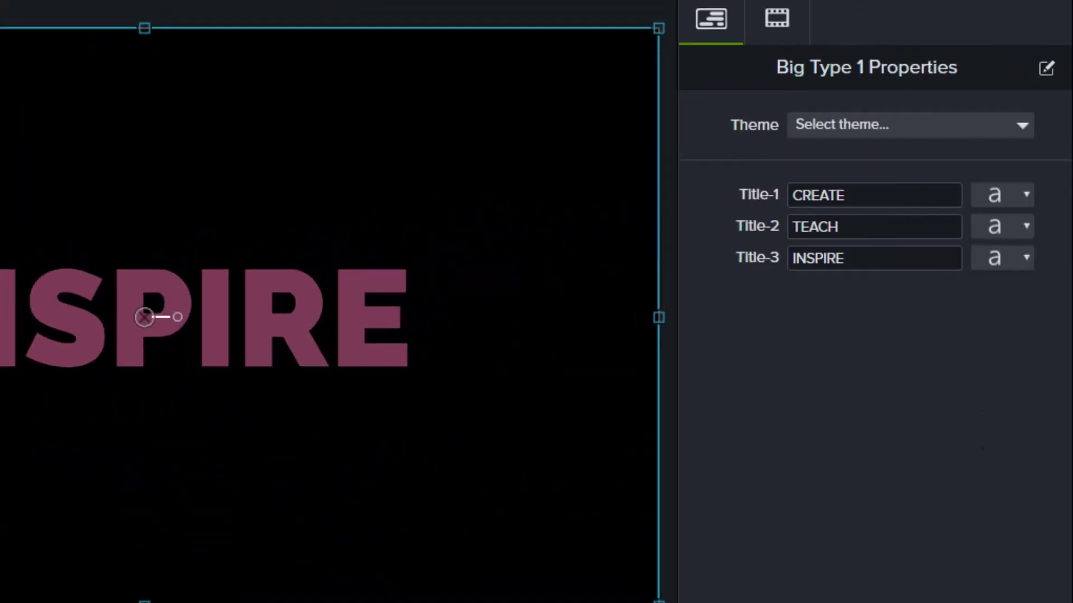
Preview the title and inspect Title-1's font: Raleway Bold, size 256, pale pink
left_click(1072, 185)
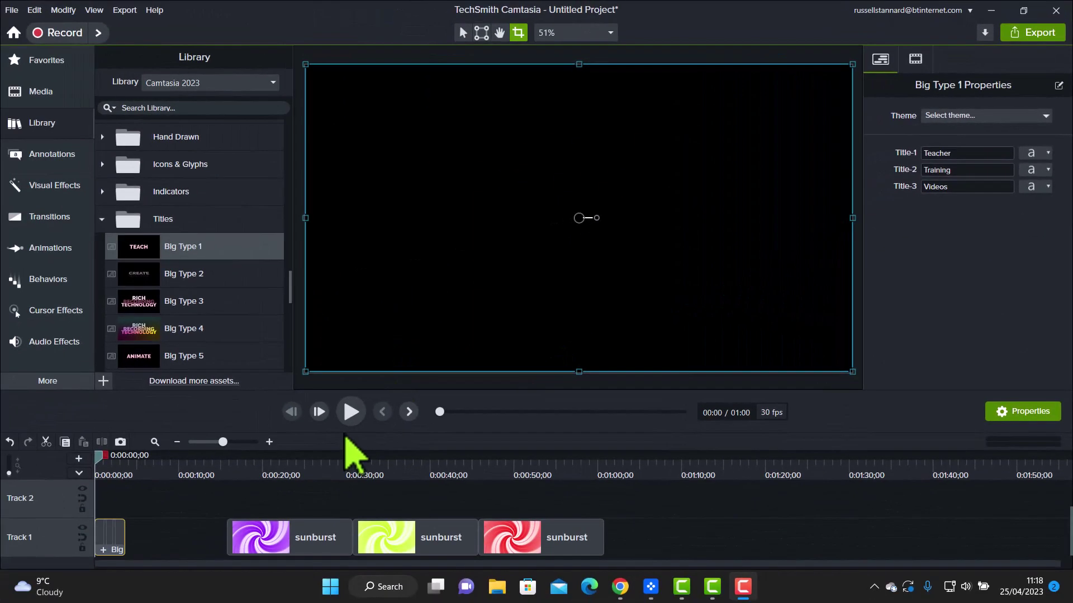
left_click(351, 413)
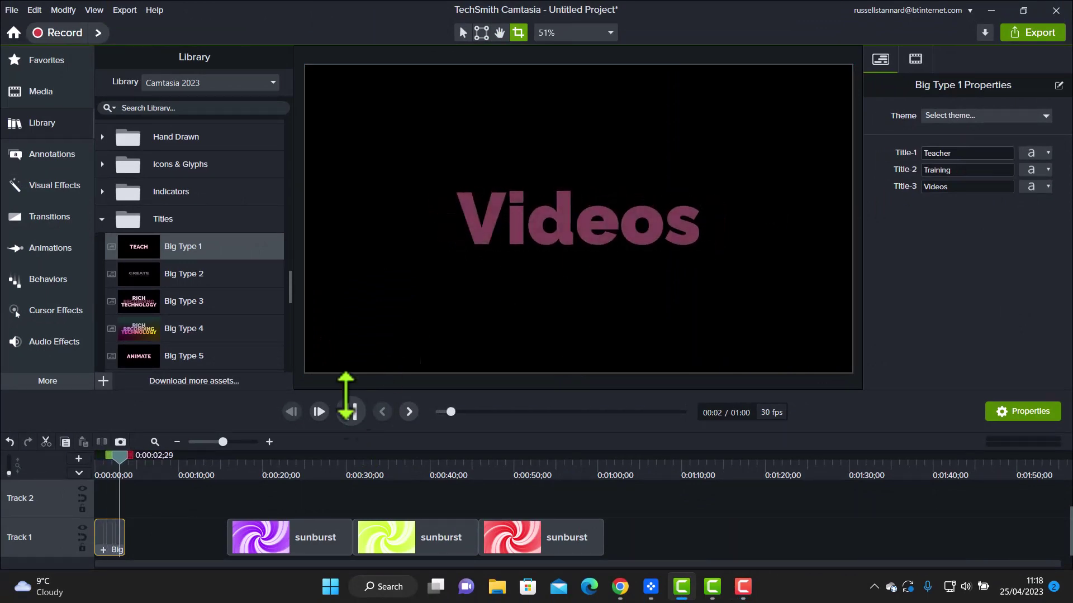
left_click(351, 412)
left_click(1049, 153)
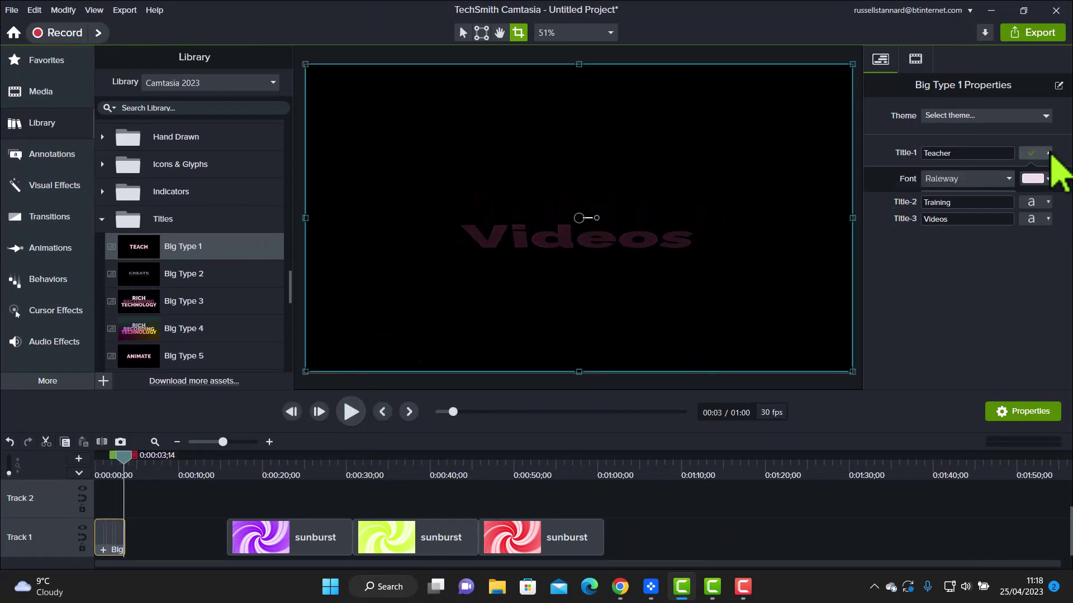
left_click(1048, 180)
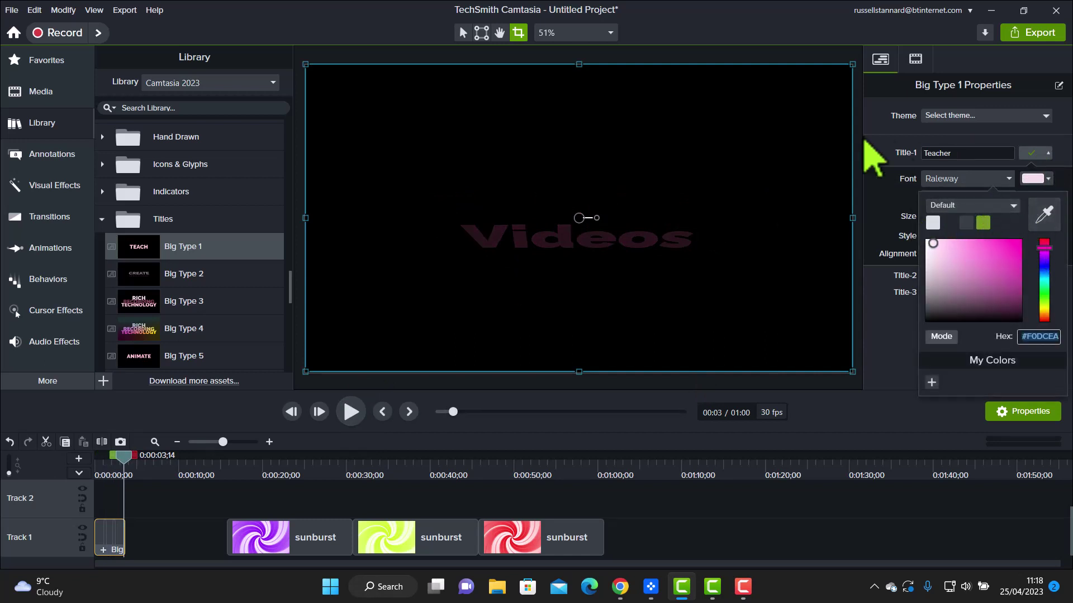
left_click(950, 73)
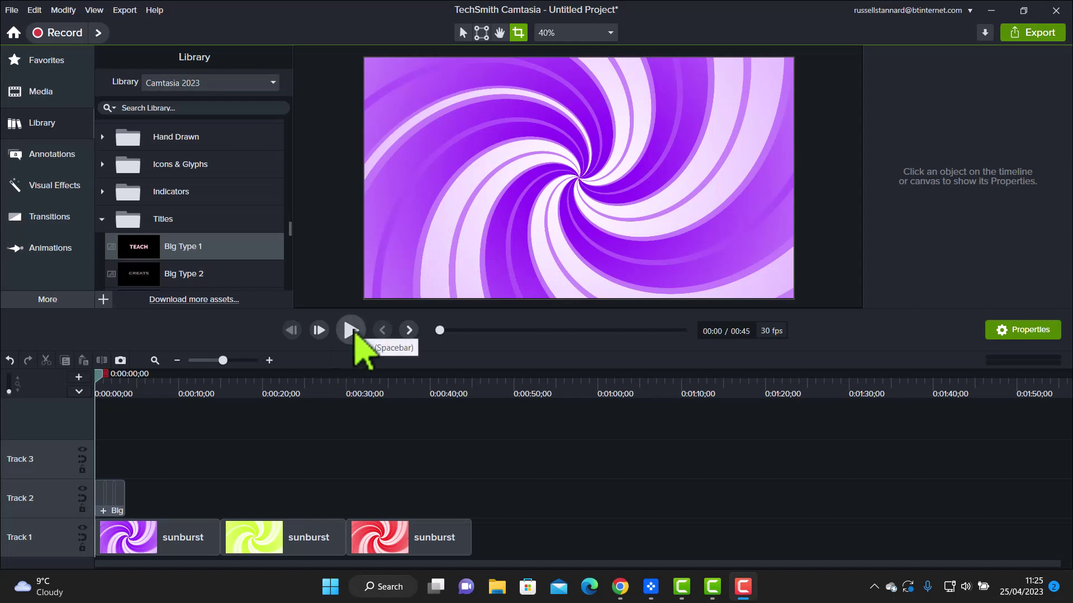
Preview the Big Type 1 title over the sunburst background with its font settings shown
left_click(118, 506)
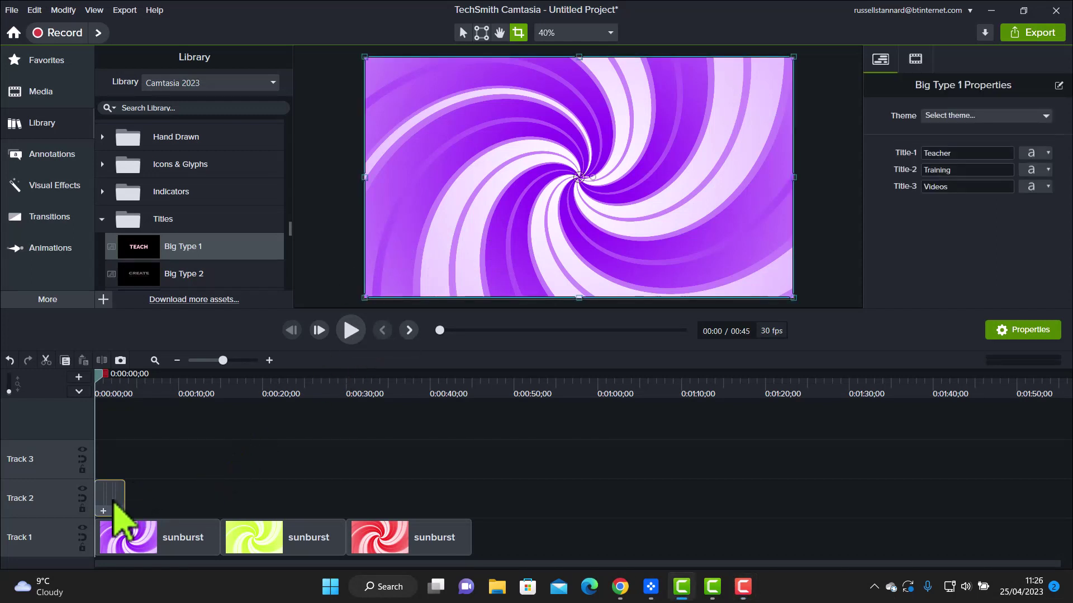
left_click(1033, 153)
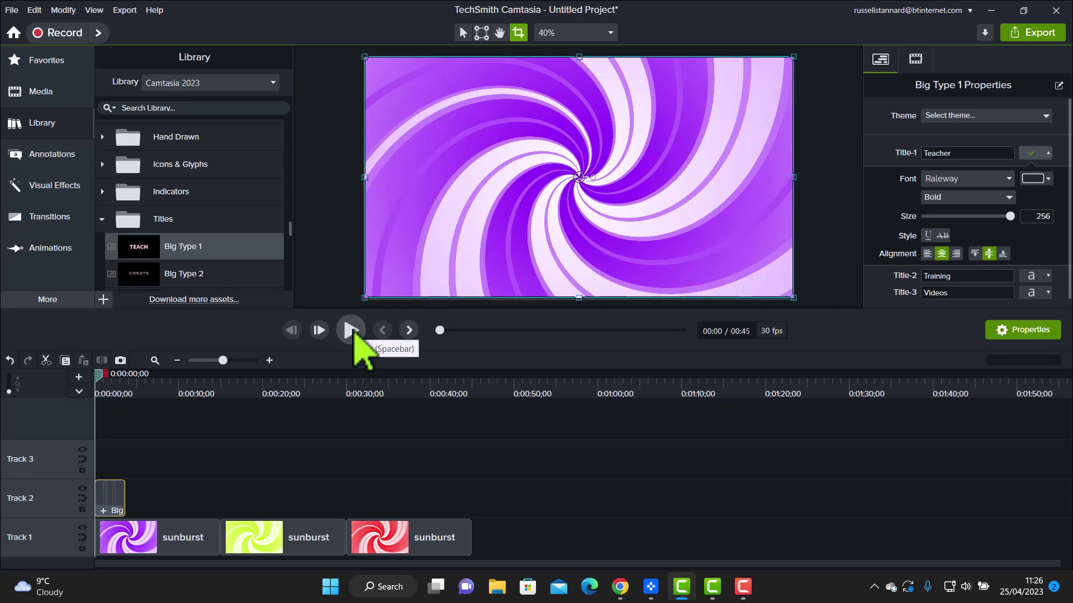
left_click(351, 331)
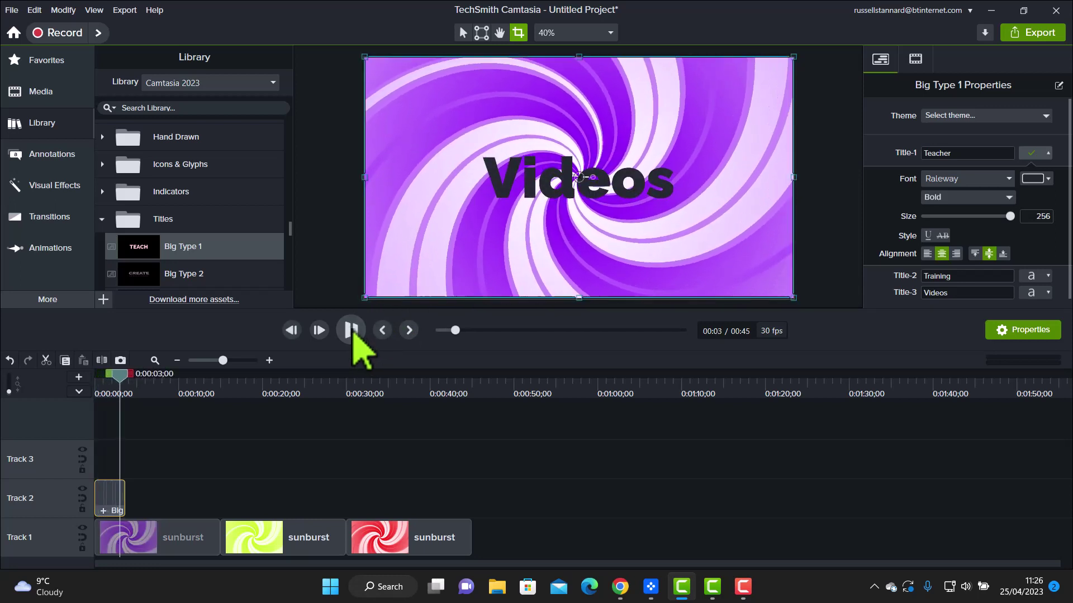
left_click(352, 332)
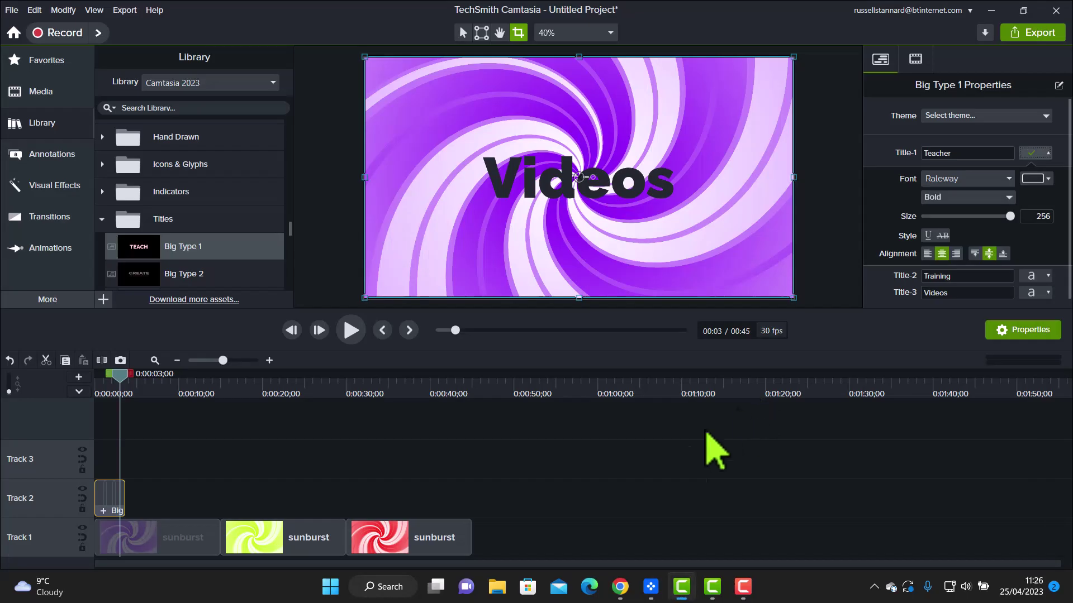
Delete the title and all sunburst clips, leaving the timeline empty, and scroll to the motion backgrounds
left_click_drag(533, 469, 106, 523)
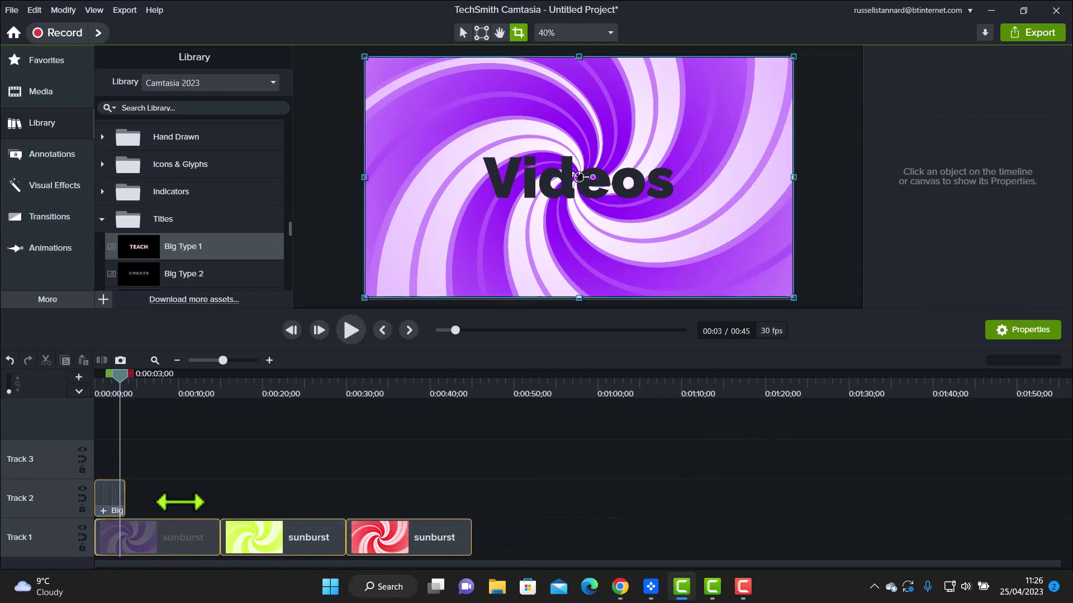
key("Delete")
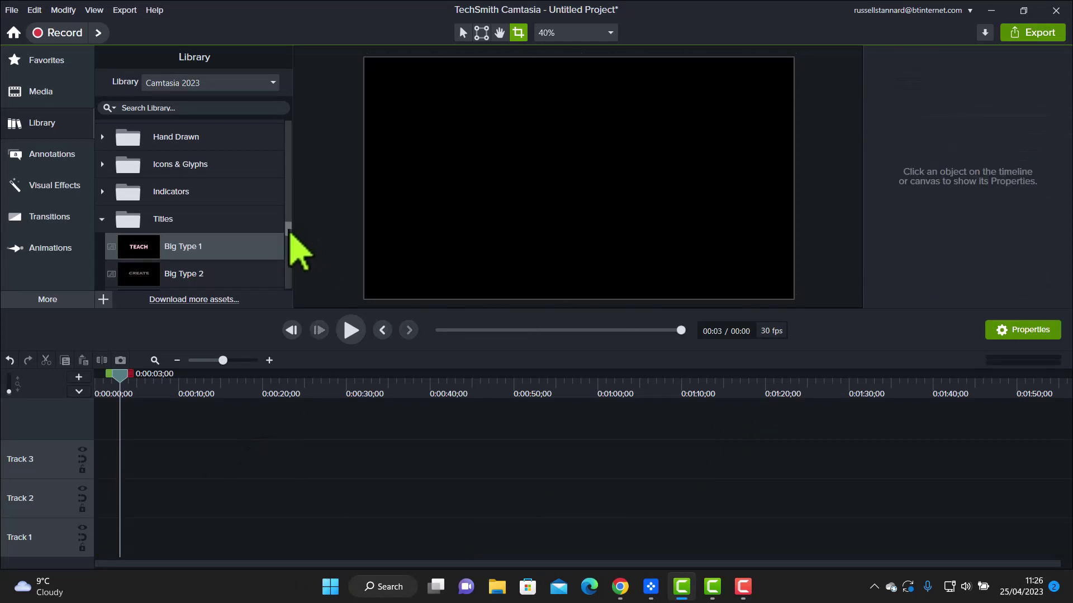
left_click_drag(290, 233, 290, 169)
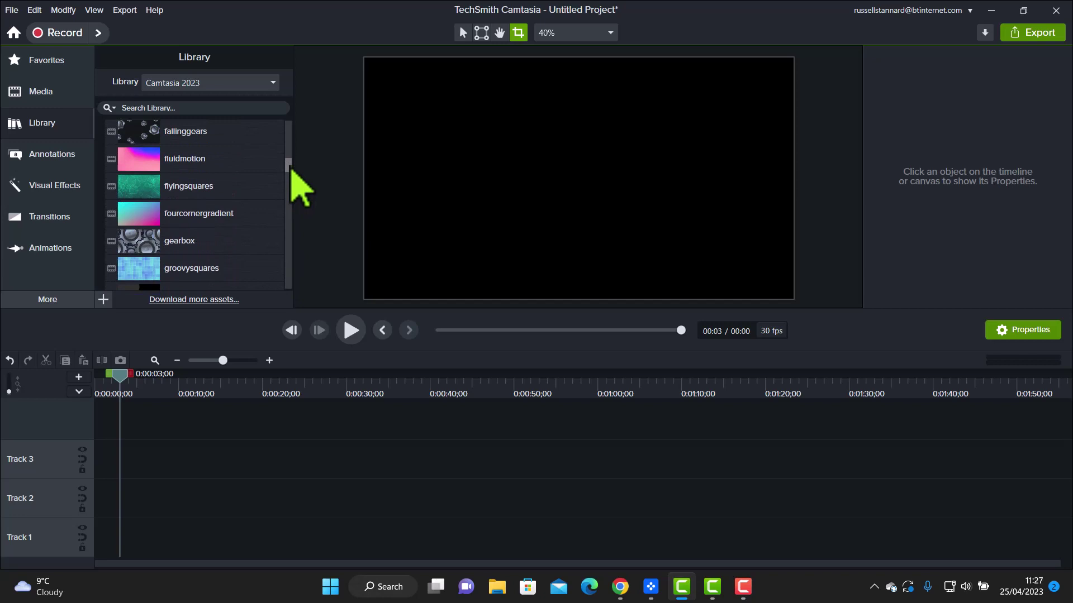
Place the gearbox motion background on Track 1 and scrub into its animation
left_click_drag(146, 250, 72, 575)
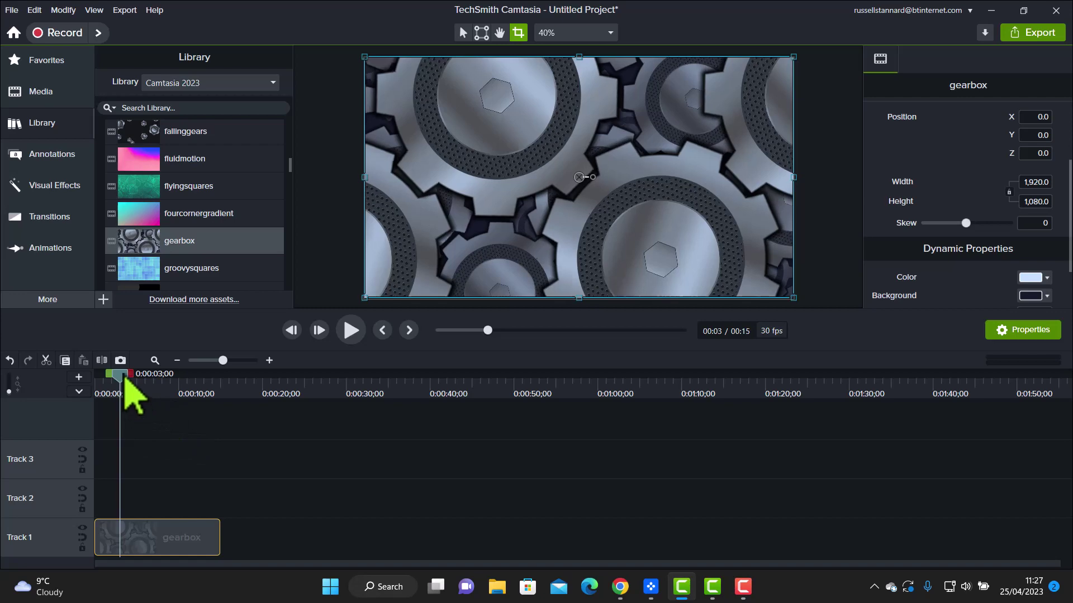
left_click(140, 385)
mouse_move(139, 383)
left_mouse_down()
mouse_move(126, 379)
mouse_move(150, 380)
left_mouse_up()
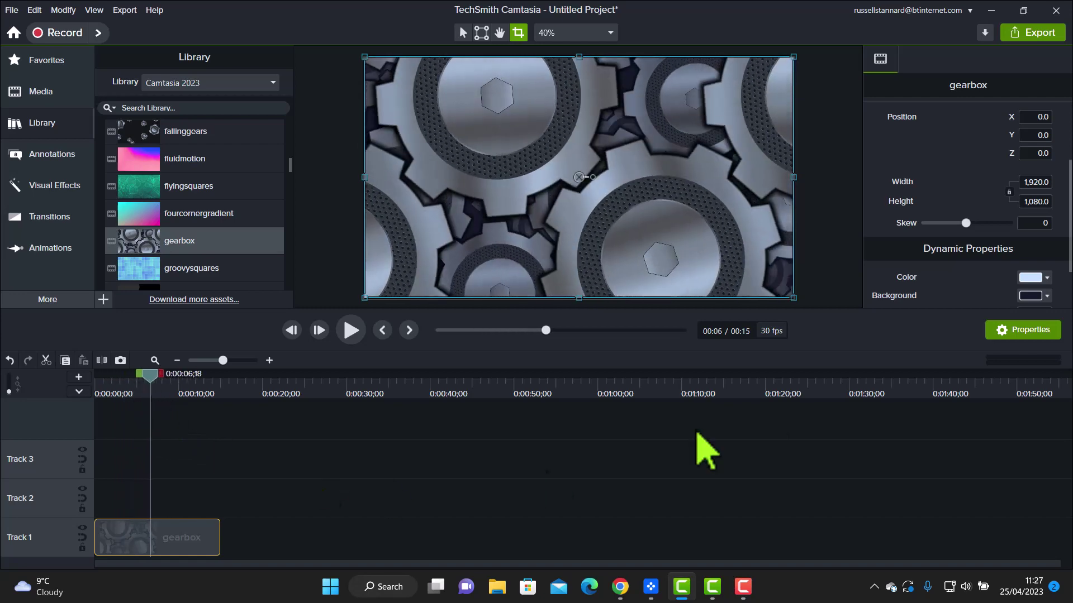
Tint the gearbox's gears pale green (#CDFFC1) and check several frames
left_click(1029, 331)
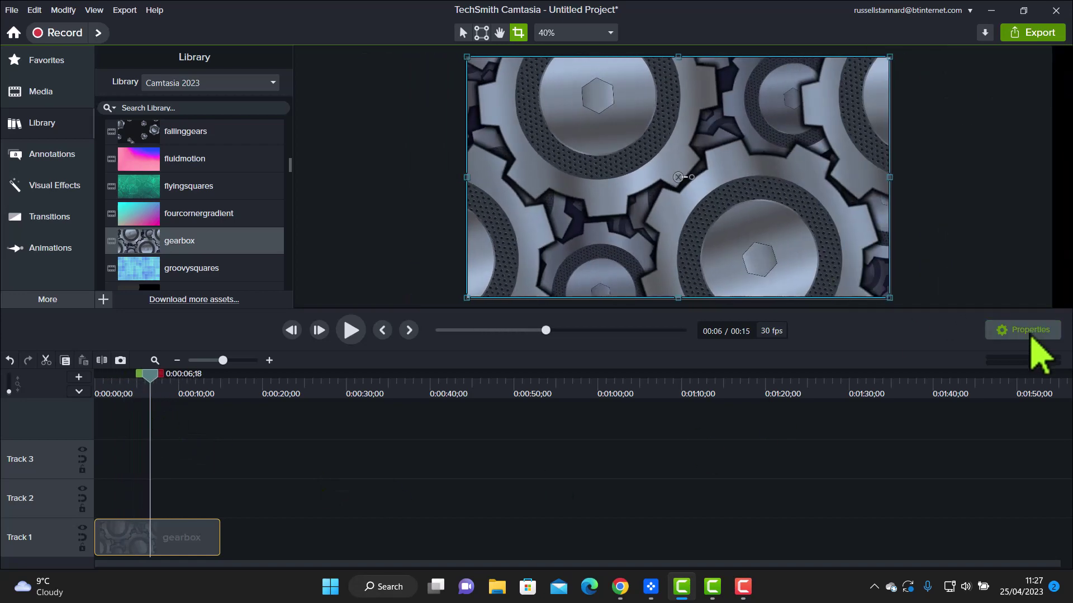
left_click(1031, 332)
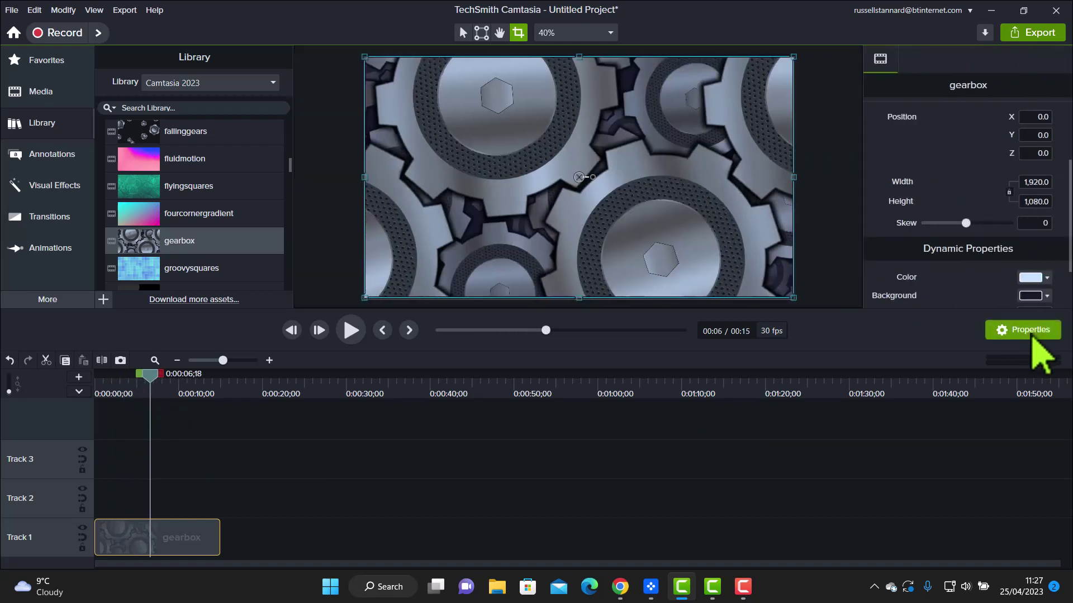
left_click(1047, 280)
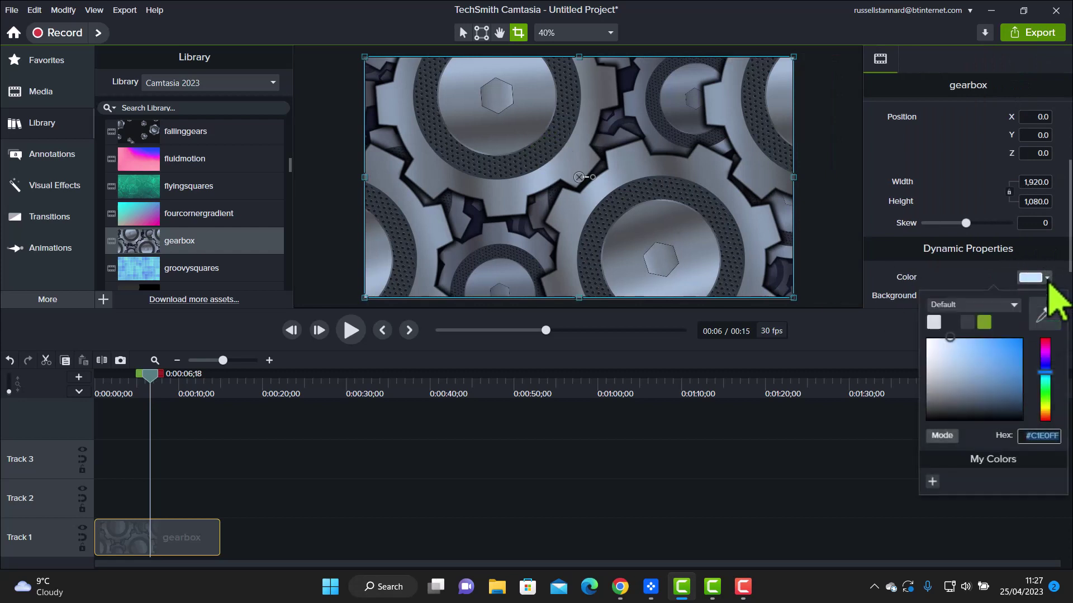
left_click(1045, 397)
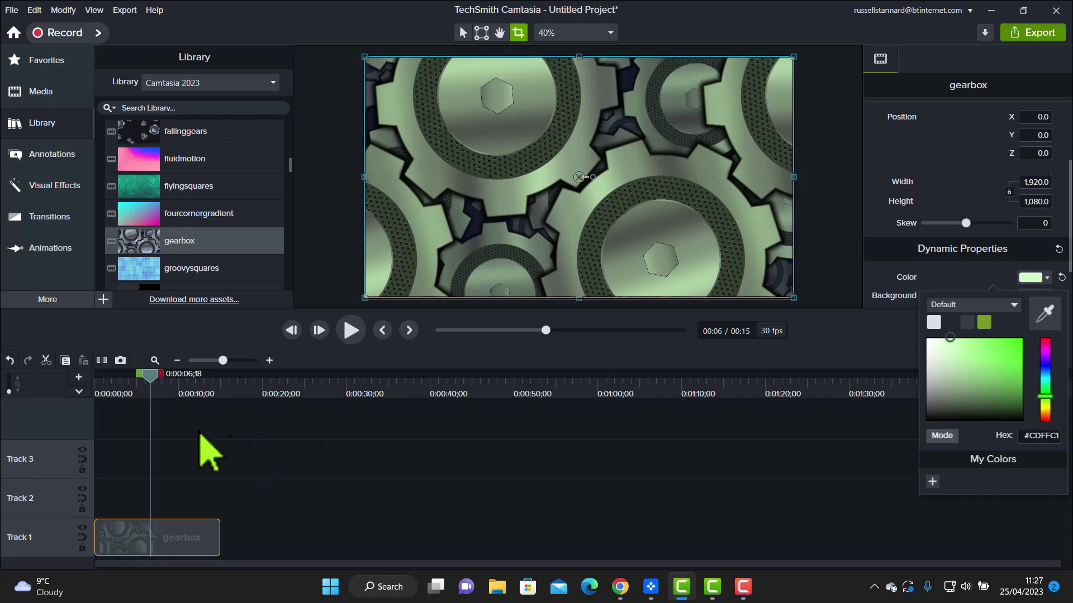
left_click_drag(149, 385, 43, 419)
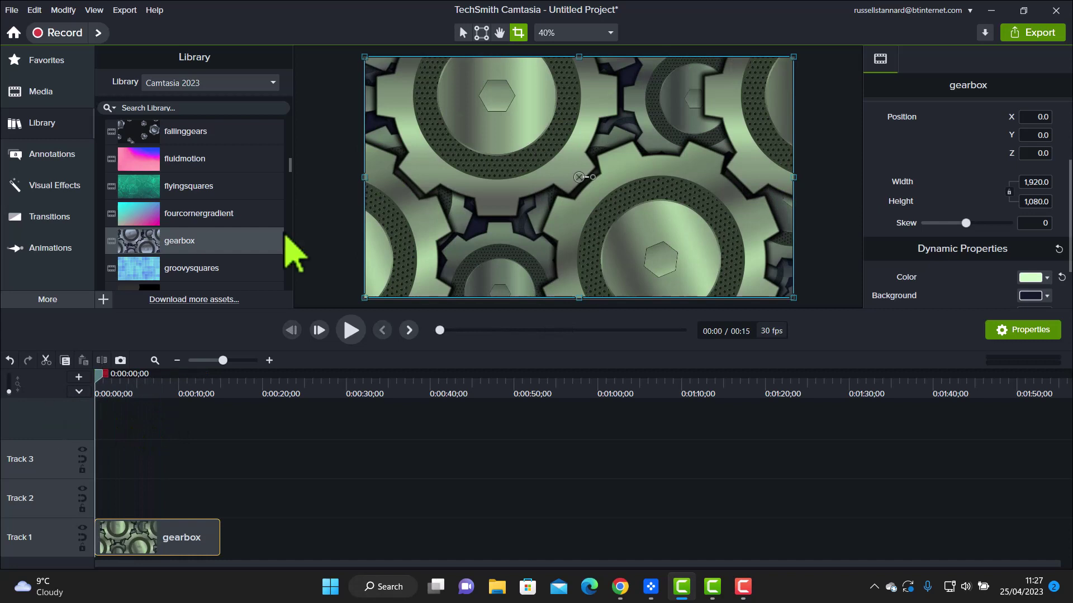
Place the green-screen presenter video 20230424_103541 on Track 2 in the bottom-right corner
left_click(35, 98)
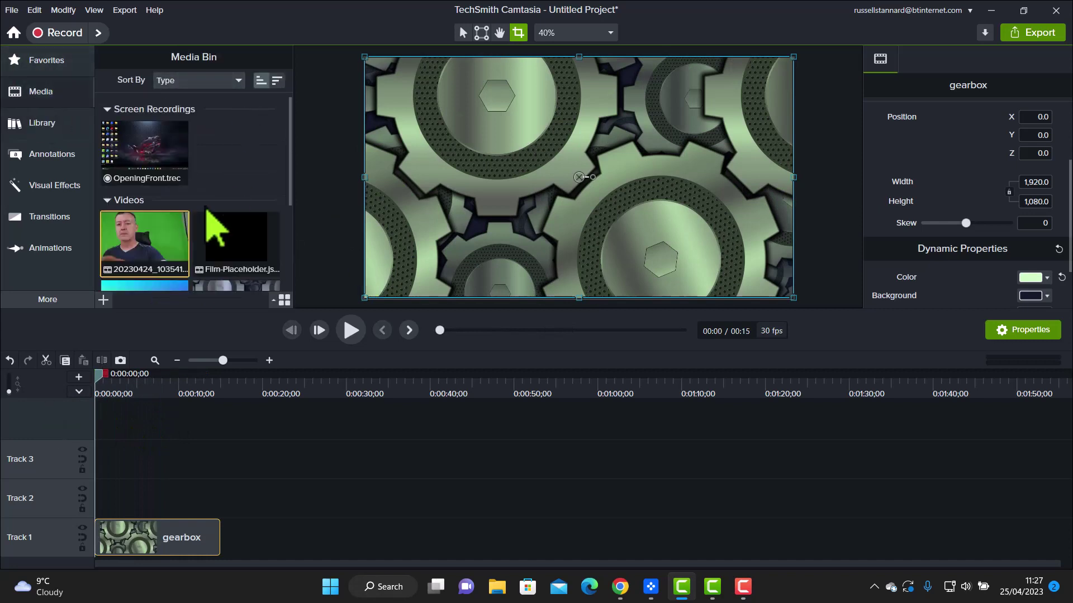
left_click_drag(132, 241, 160, 472)
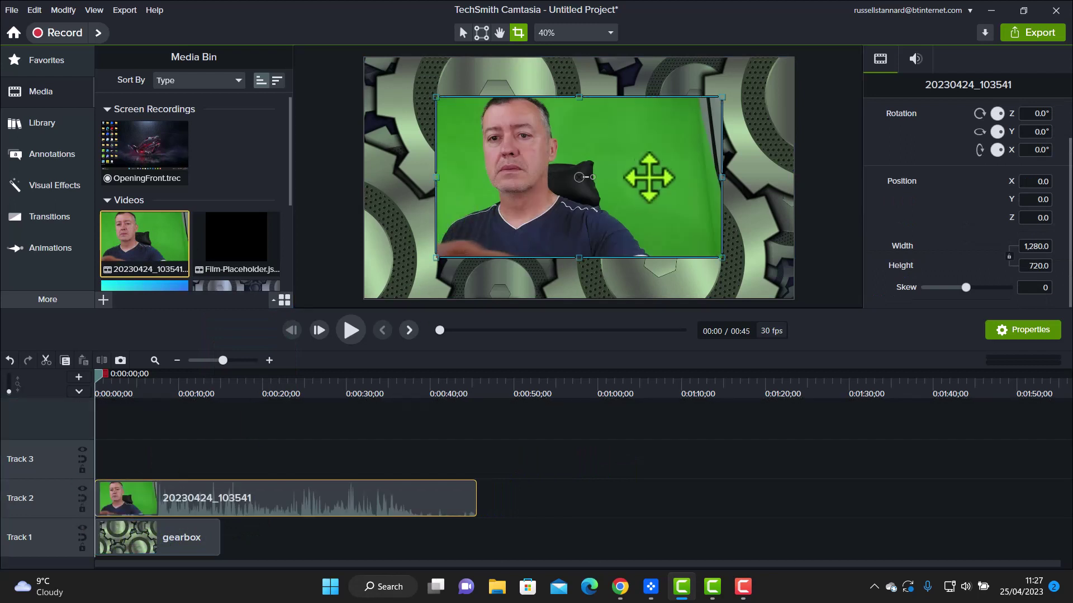
left_click_drag(642, 173, 695, 219)
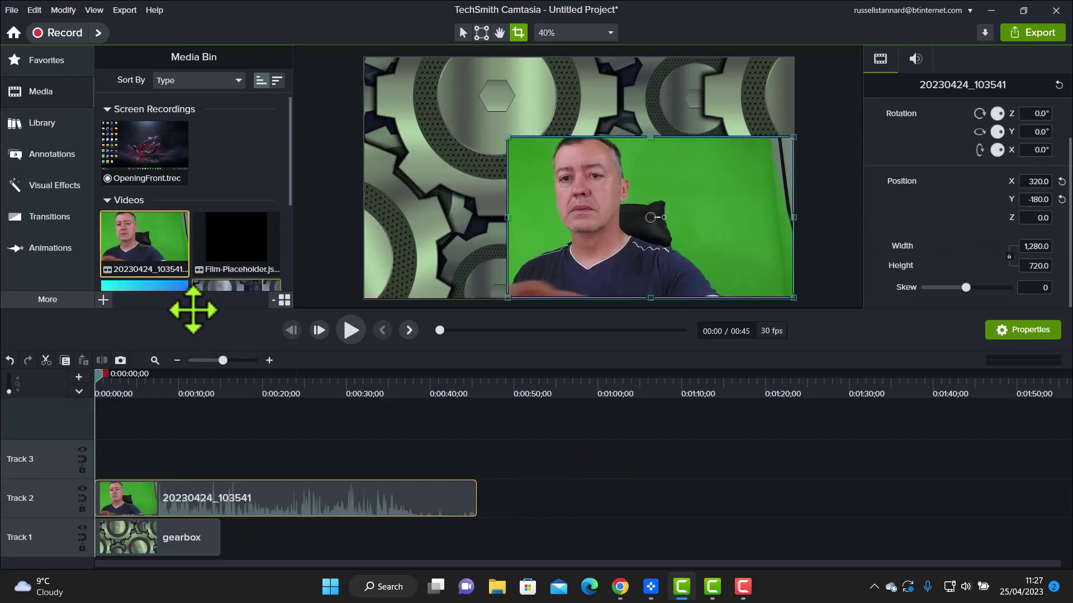
left_click(105, 388)
left_click_drag(117, 392, 157, 397)
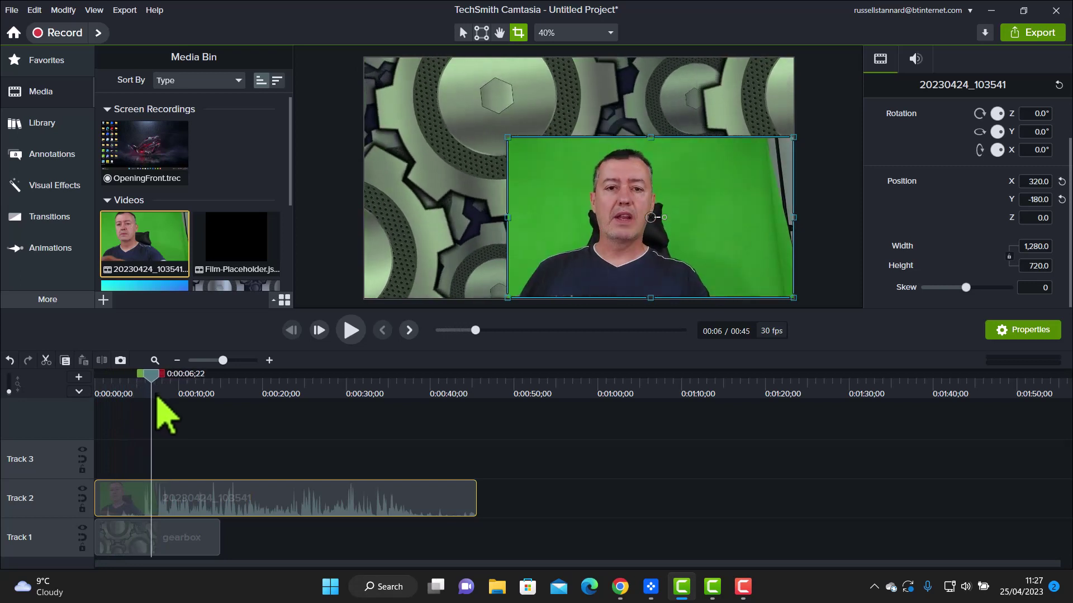
Cut the presenter clip's first 6 seconds and move the remainder to start at zero
left_click(141, 447)
left_click(144, 500)
left_click(121, 463)
key("s")
left_click(126, 509)
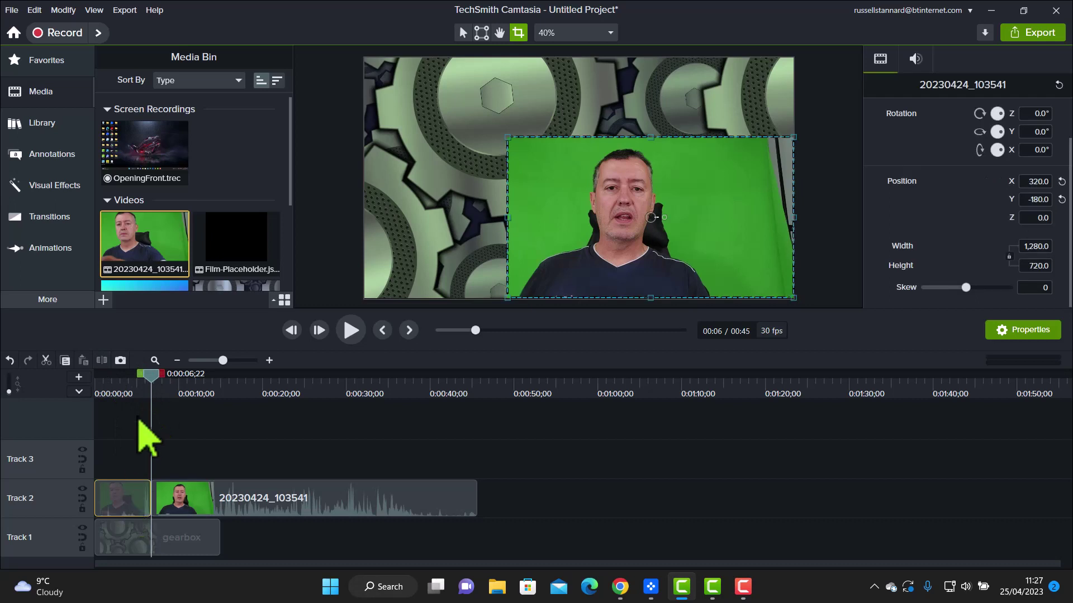
key("Delete")
left_click_drag(271, 514, 175, 515)
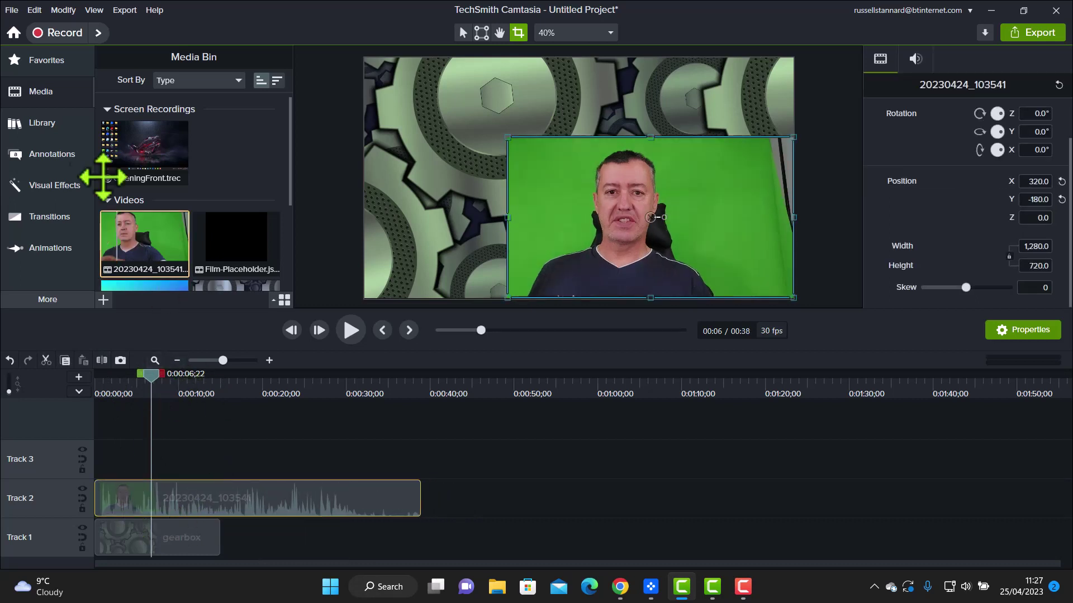
Apply Remove a Color to the presenter and sample the green backdrop to key it out
left_click(49, 301)
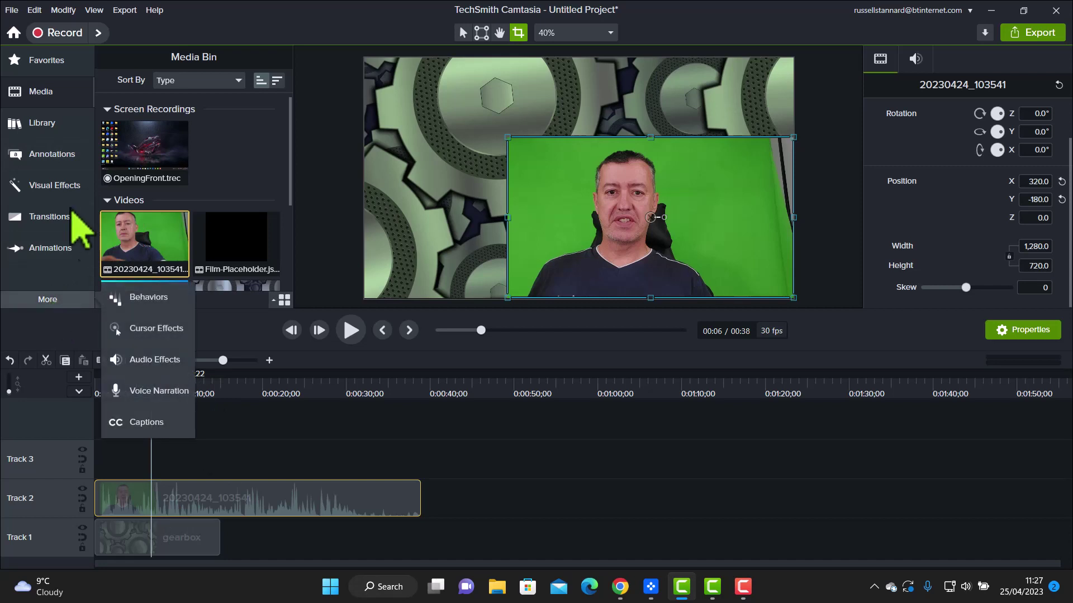
left_click(61, 188)
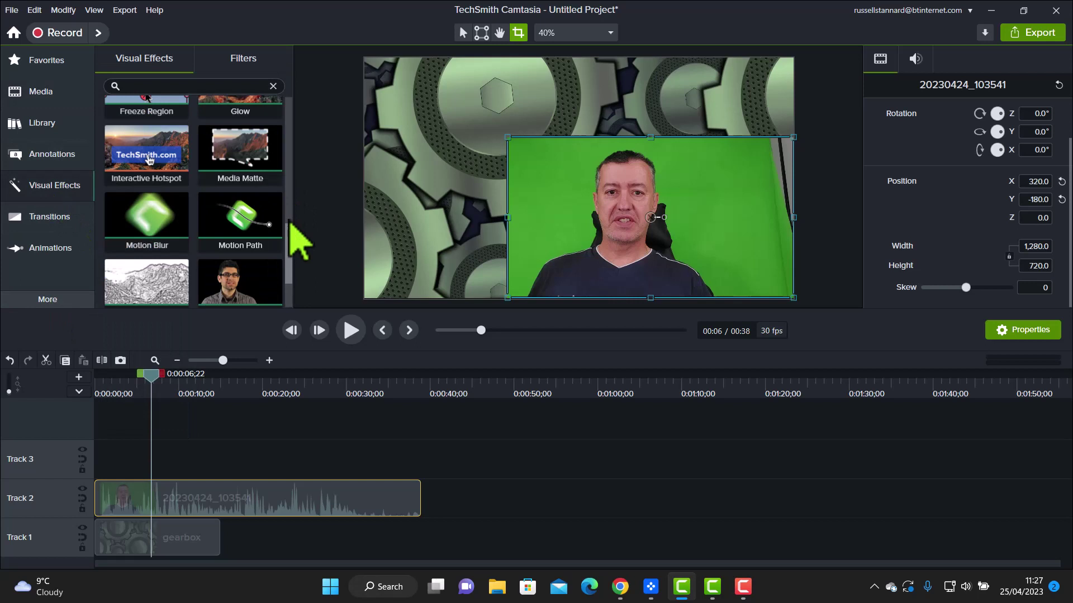
scroll(292, 268, "down", 1)
left_click_drag(234, 214, 555, 211)
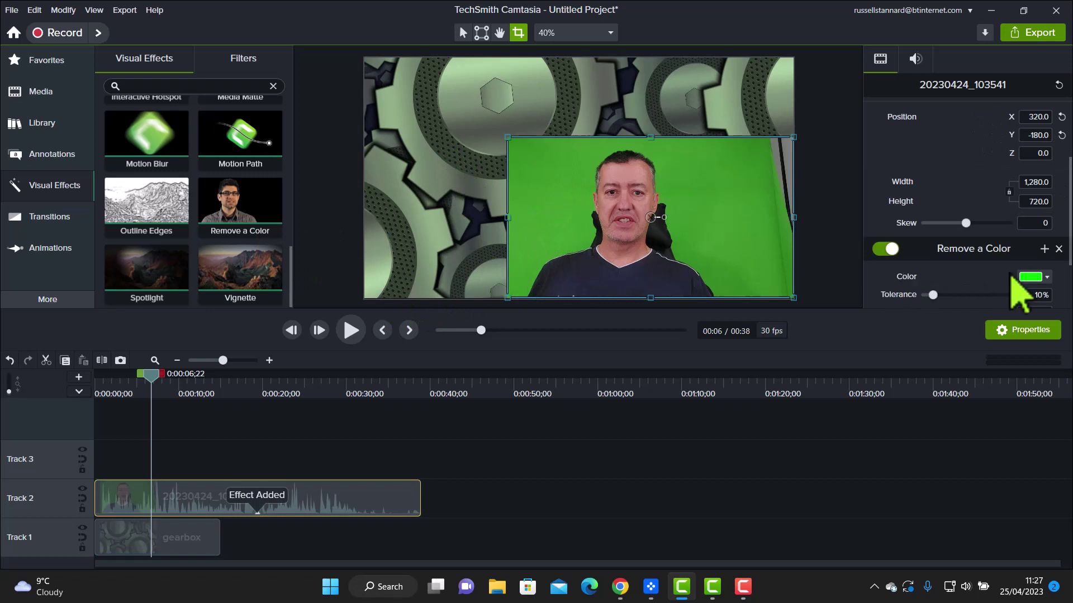
left_click(1045, 277)
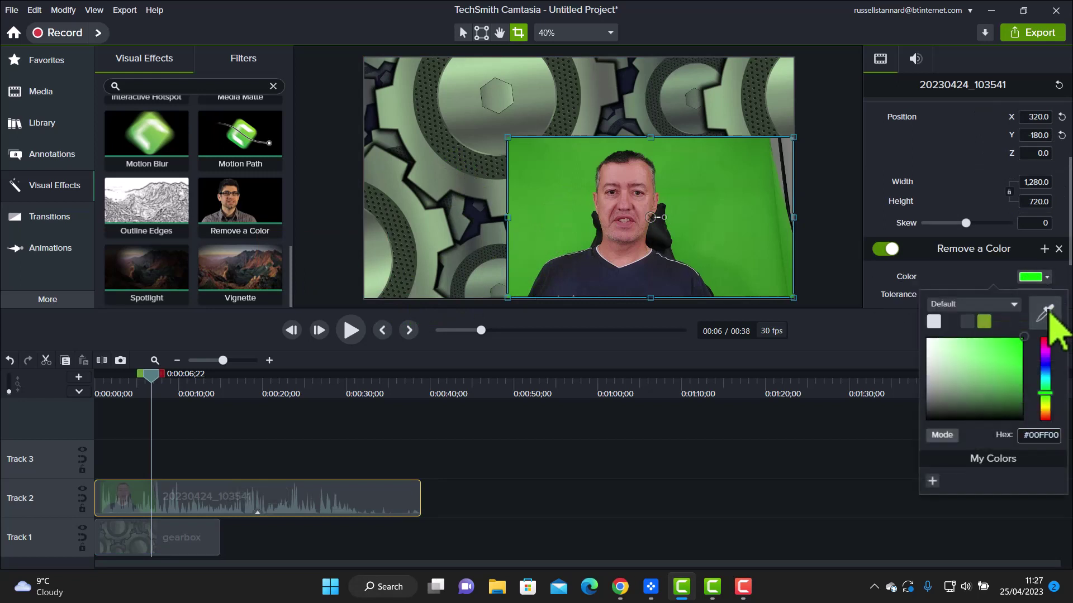
left_click(989, 302)
left_click(697, 228)
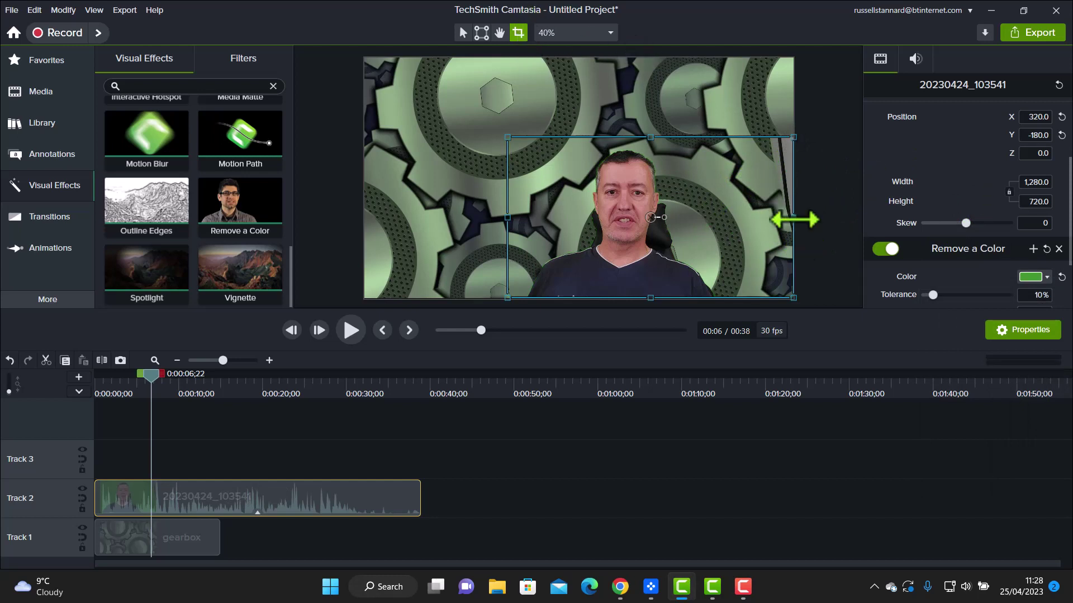
Crop the presenter clip narrower on the right and left sides, then return to the start
left_click_drag(793, 218, 729, 219)
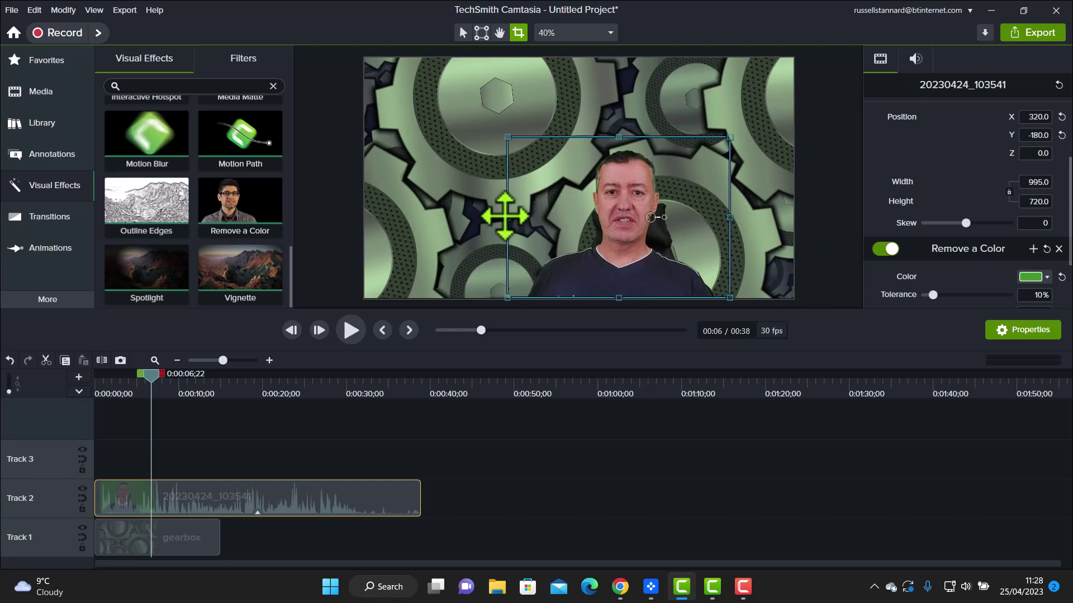
left_click_drag(509, 218, 522, 218)
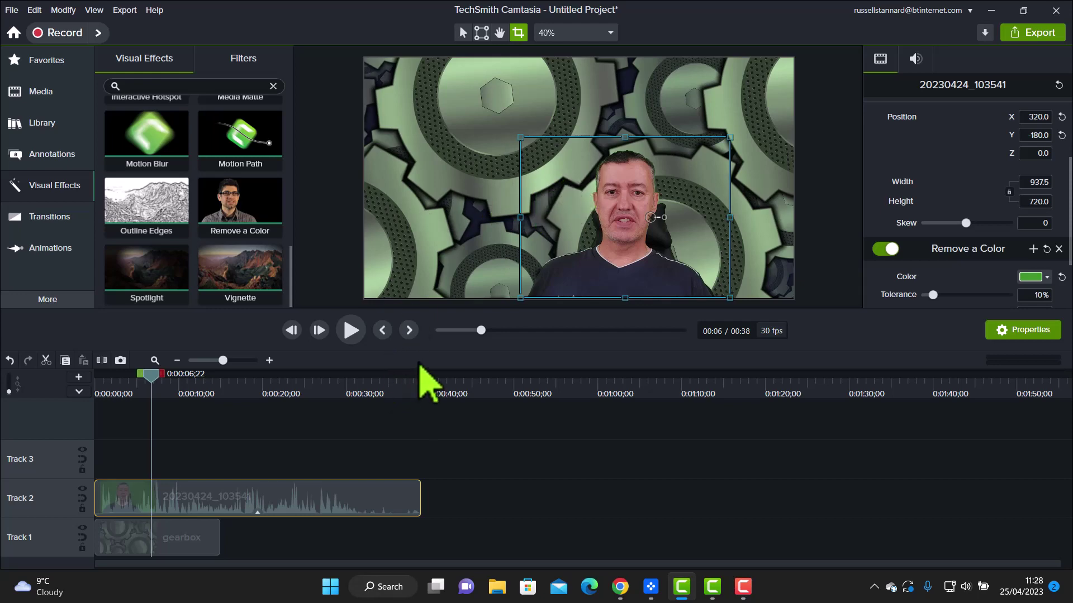
left_click_drag(155, 384, 65, 405)
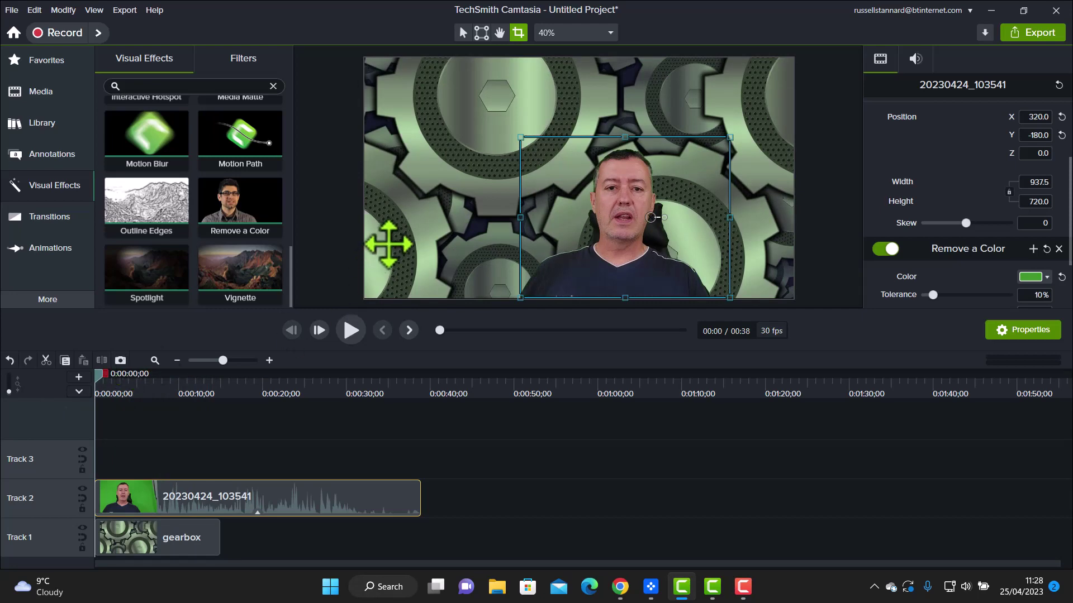
Replace the gearbox background on Track 1 with the papertriangles dynamic background
left_click(139, 547)
key("Delete")
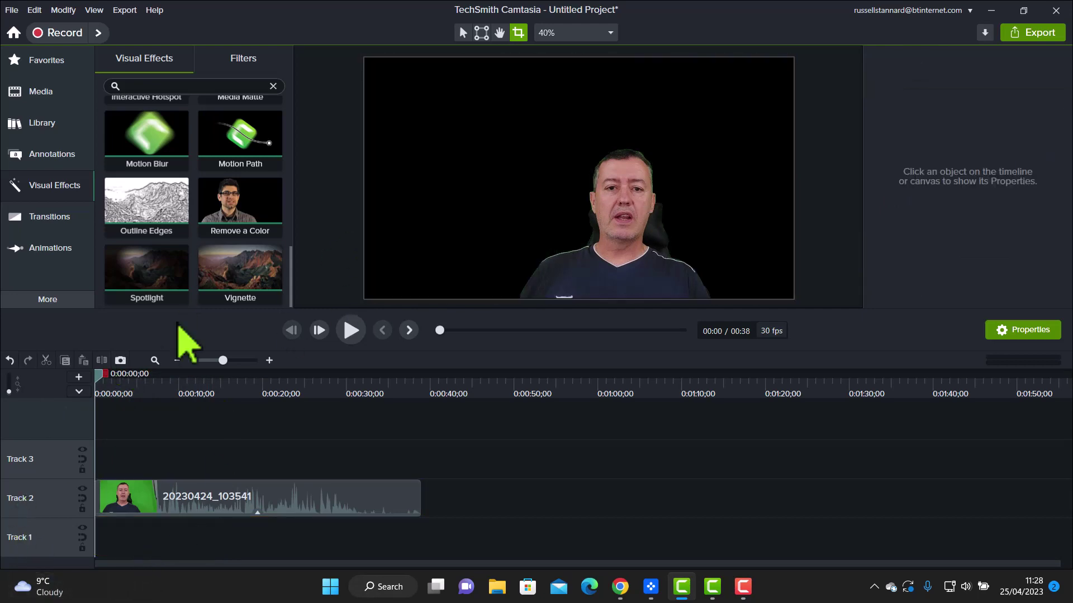
left_click(46, 122)
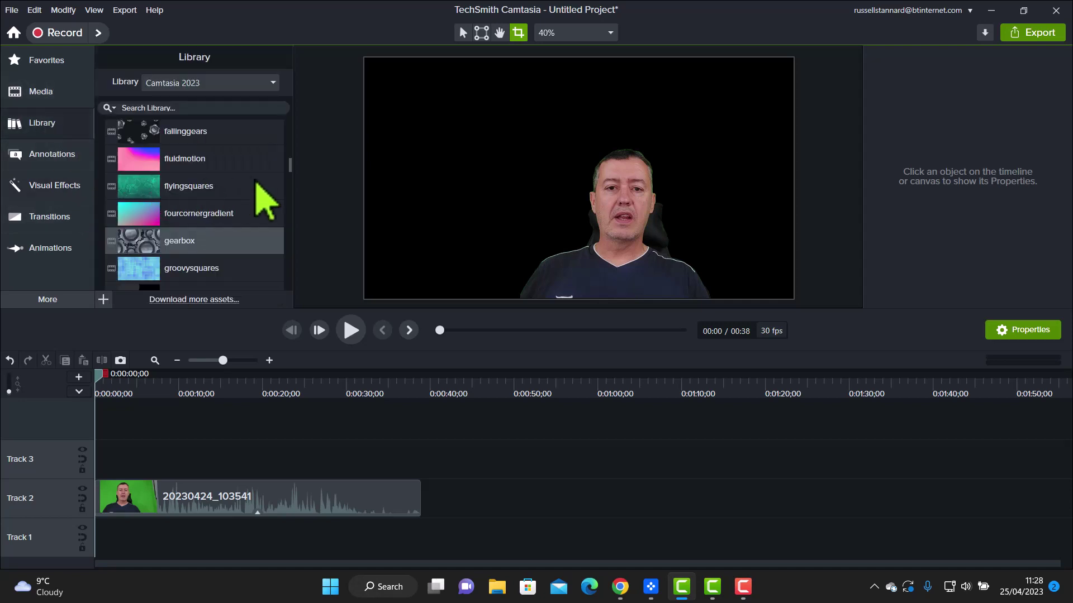
left_click_drag(288, 172, 288, 199)
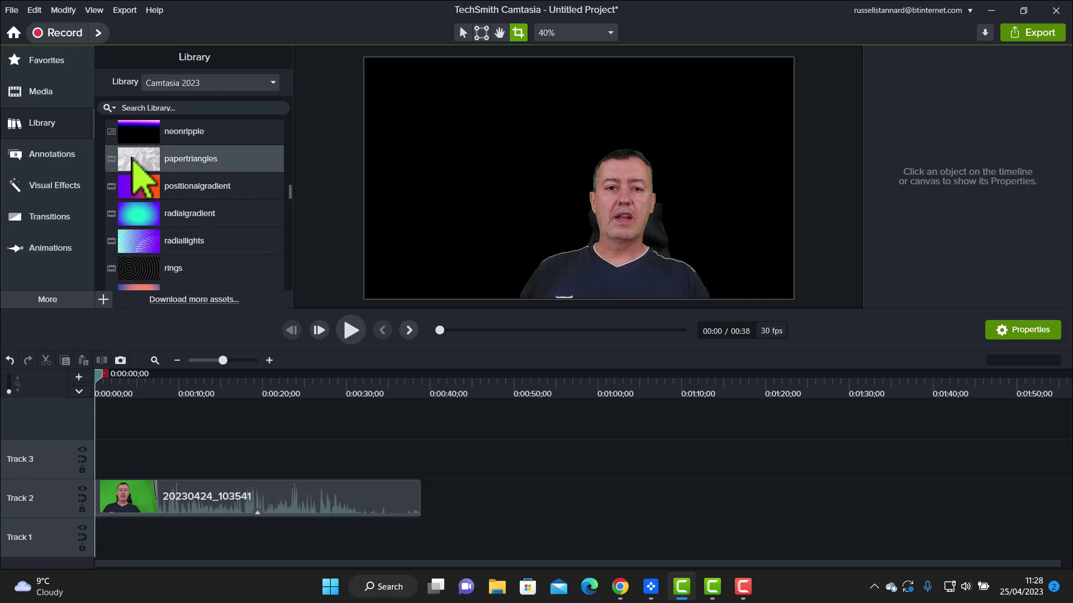
left_click_drag(136, 160, 79, 536)
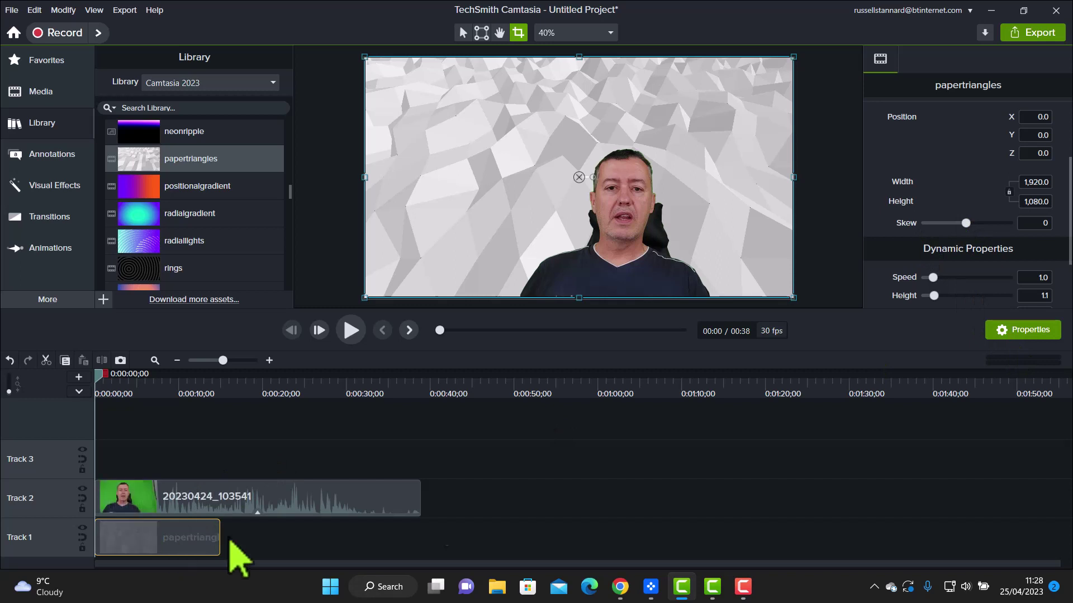
Raise the papertriangles Thickness to 4.3 in Properties
left_click(1027, 334)
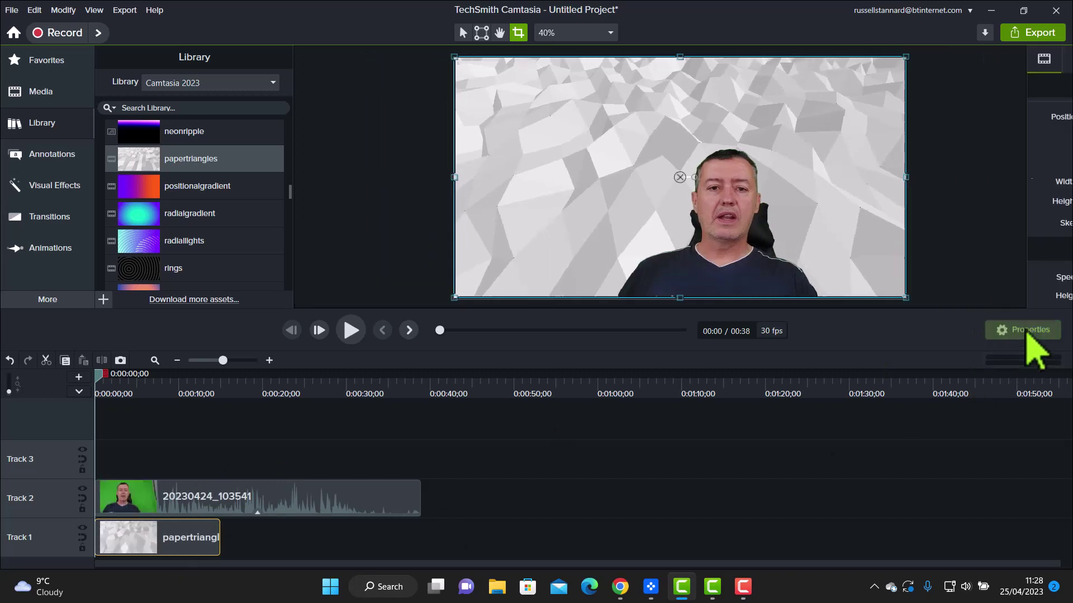
left_click(1027, 335)
scroll(967, 252, "down", 3)
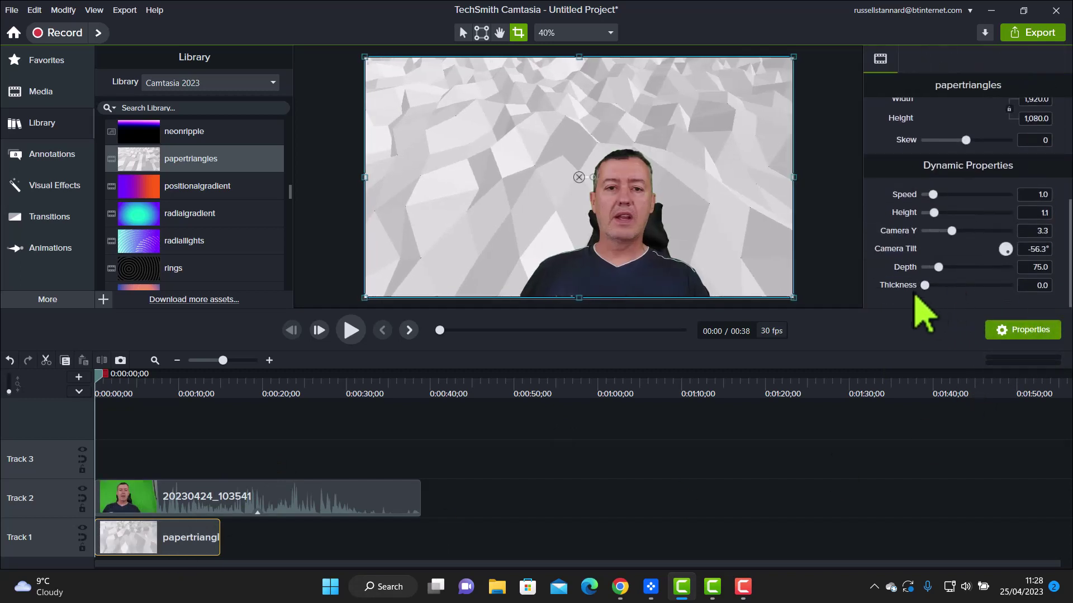
left_click_drag(926, 288, 937, 288)
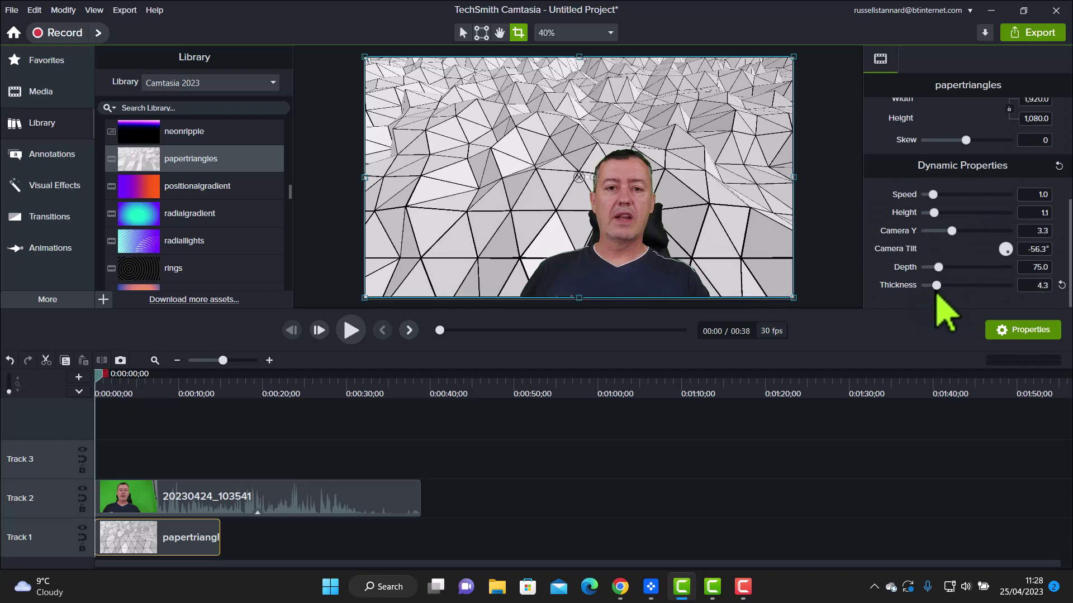
left_click(352, 330)
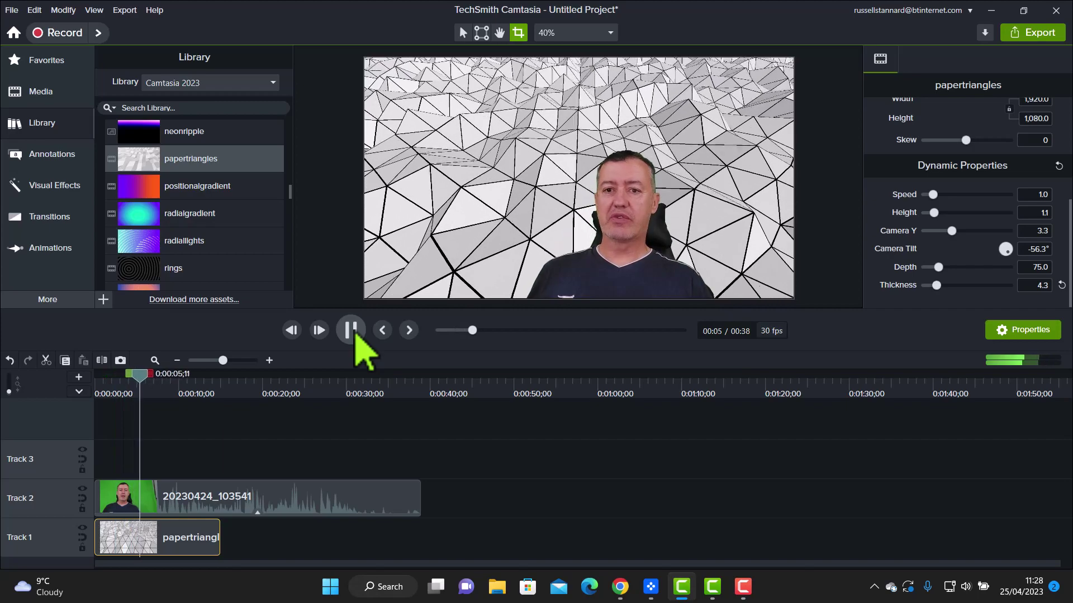
left_click(352, 331)
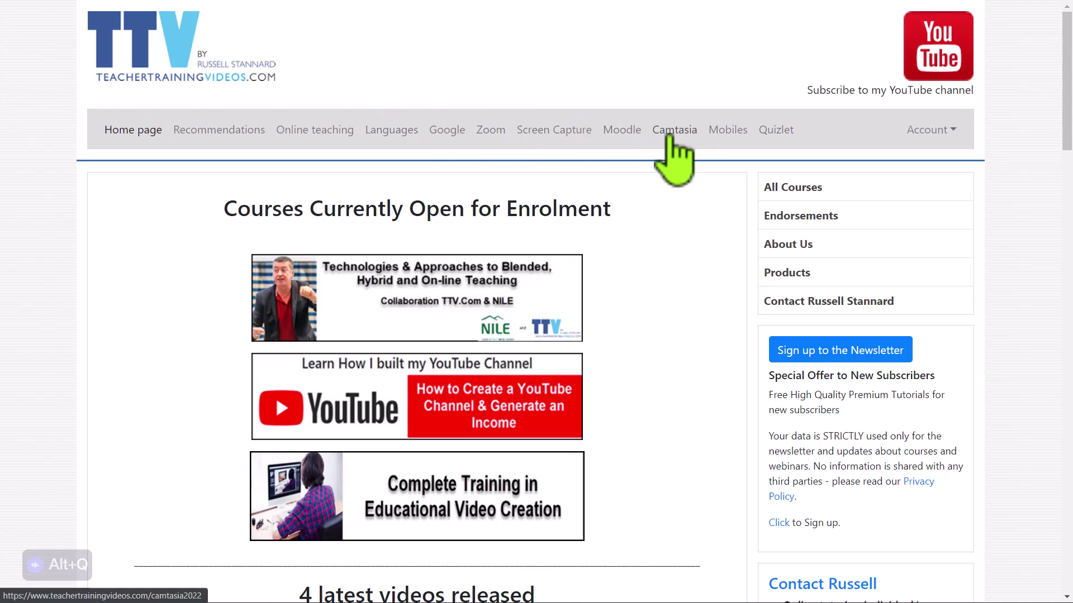
left_click(673, 134)
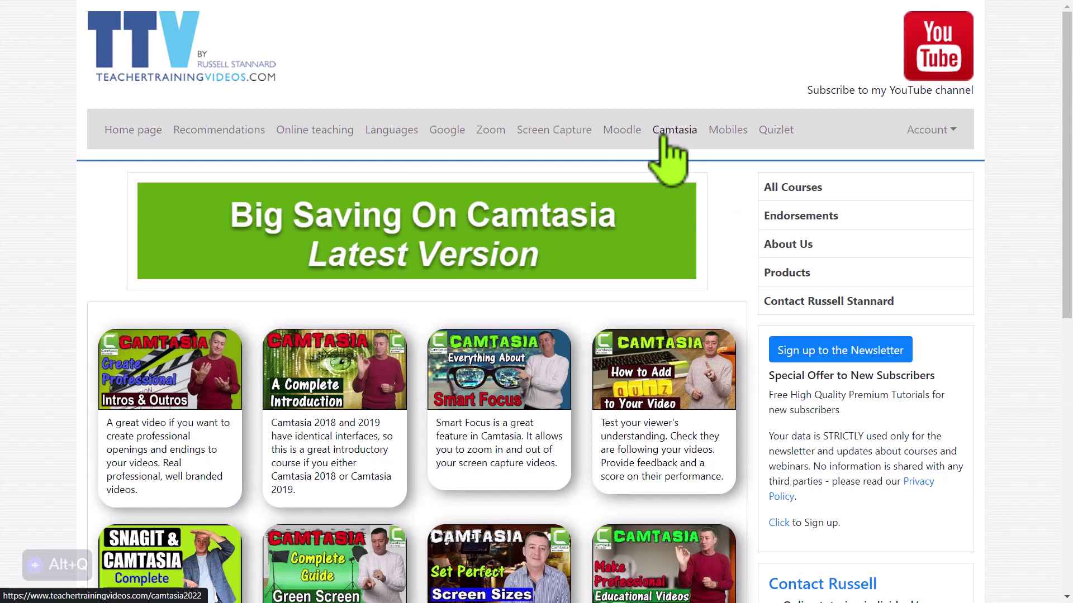
left_click(145, 137)
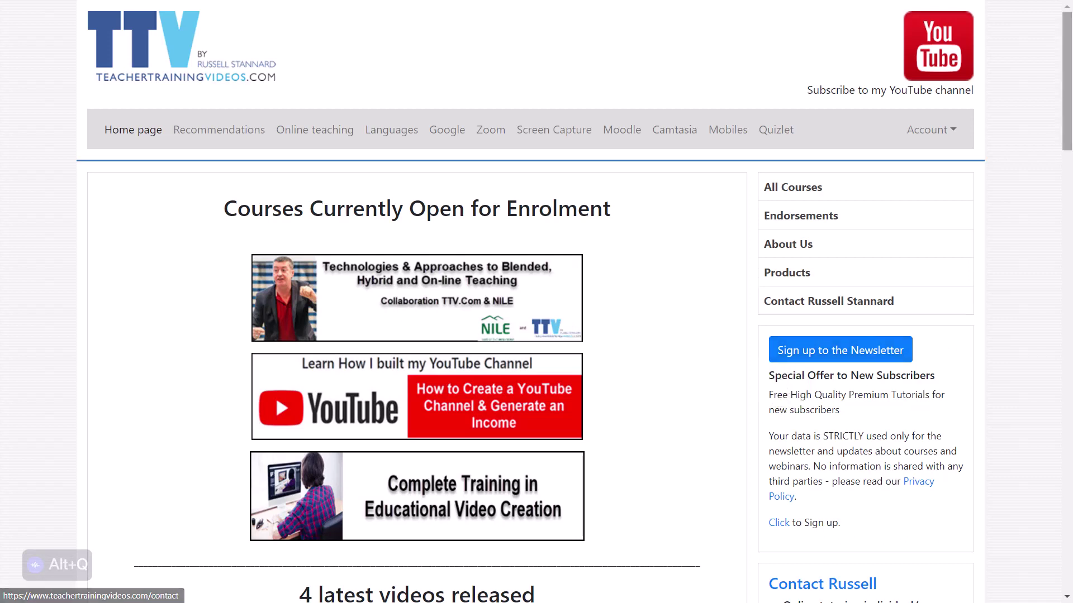
scroll(973, 274, "down", 6)
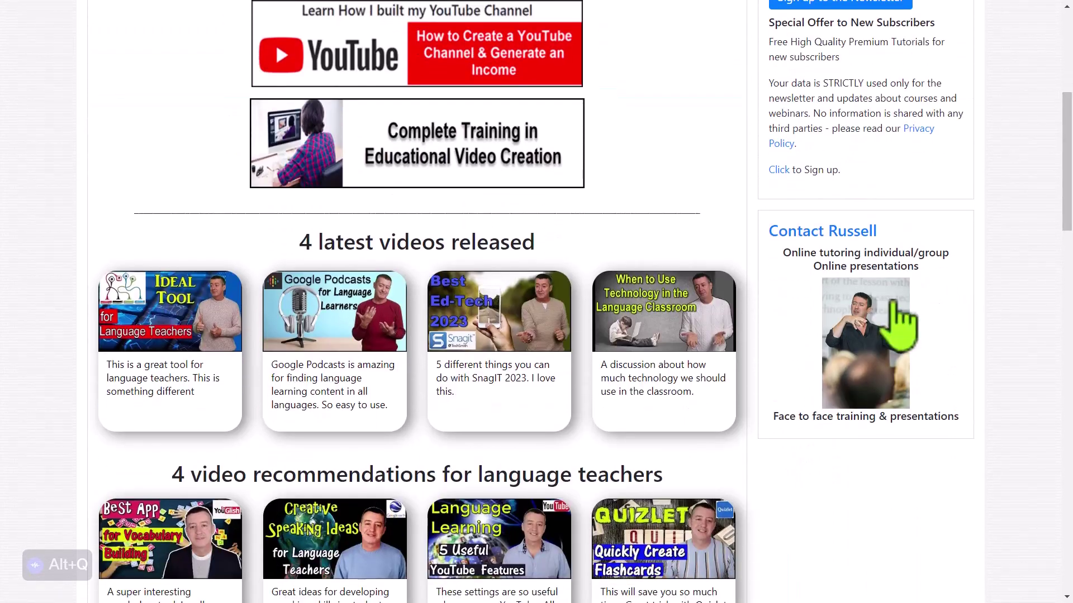